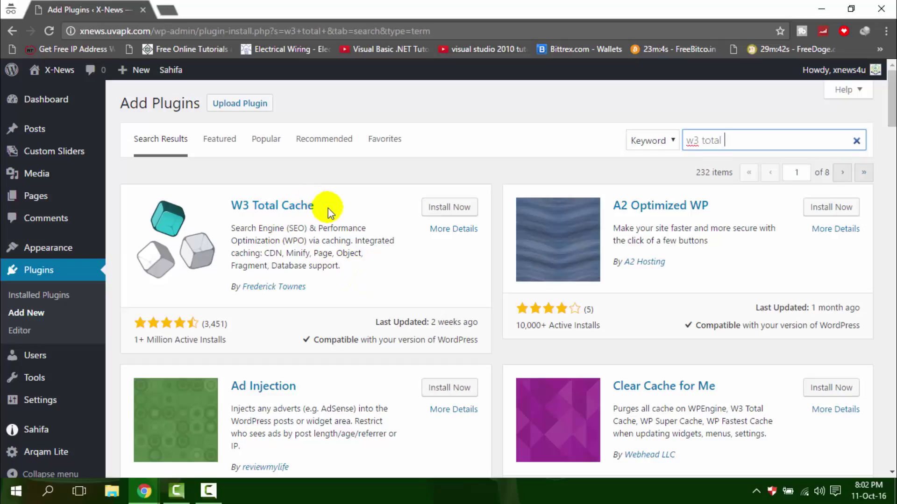
Install the W3 Total Cache plugin from the search results and activate it
left_click_drag(330, 213, 230, 209)
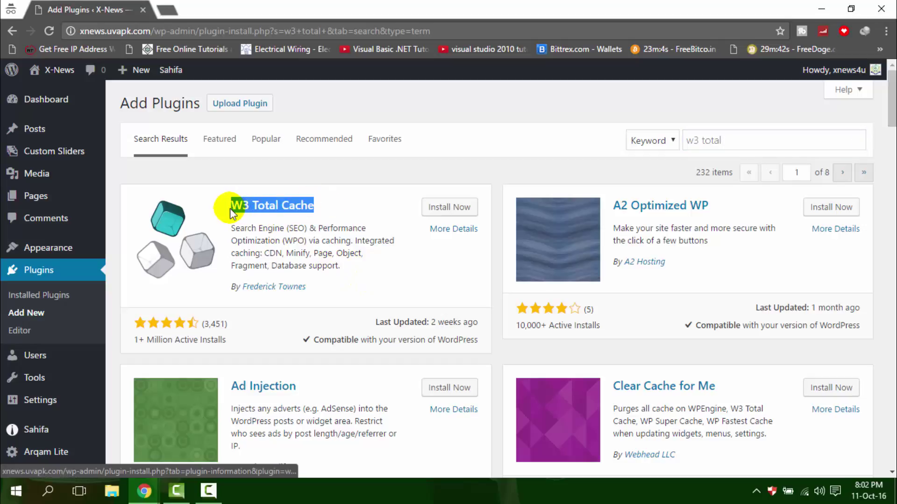
left_click(445, 208)
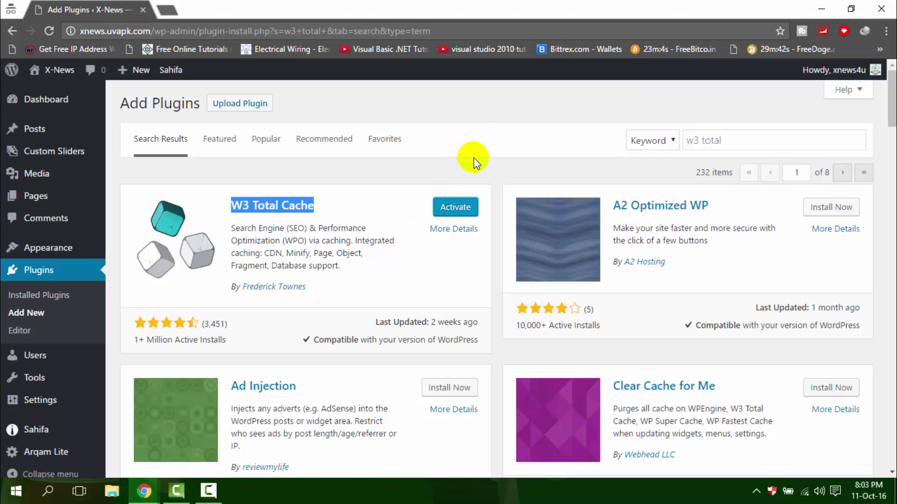
left_click(464, 207)
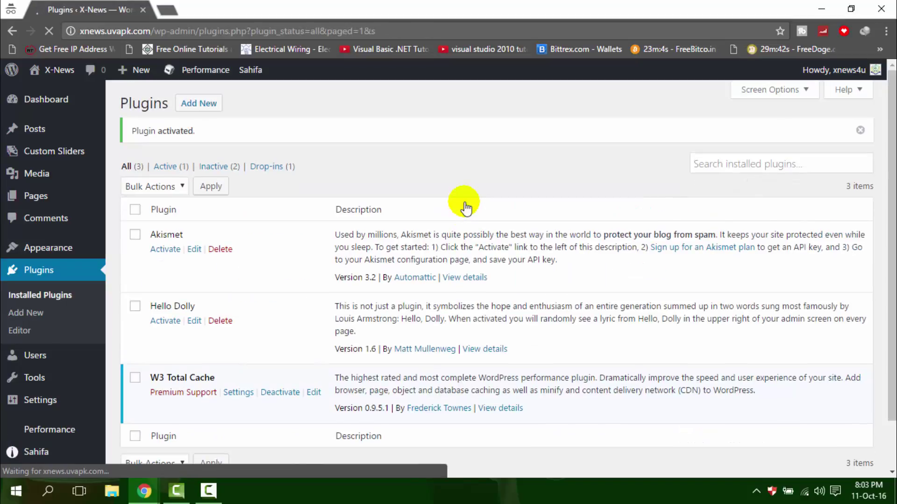
left_click_drag(217, 132, 125, 132)
Open the W3 Total Cache performance dashboard and look through its sections
scroll(294, 173, "down", 1)
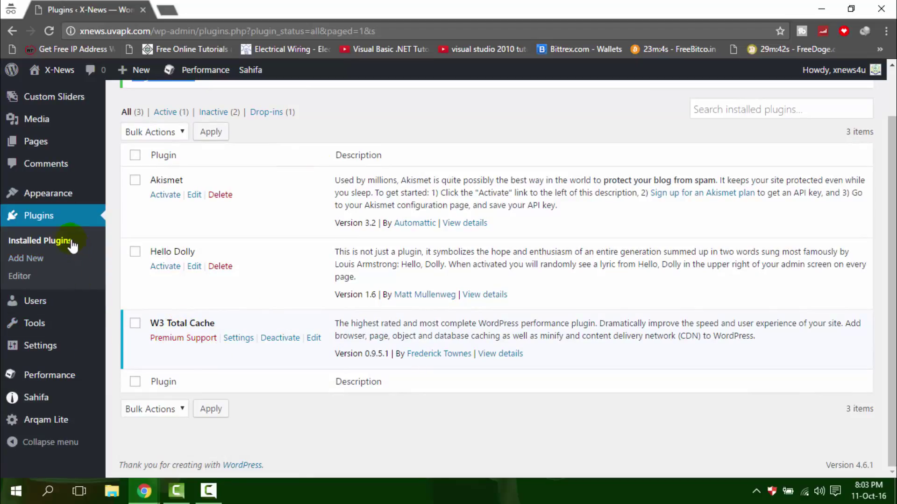
mouse_move(62, 381)
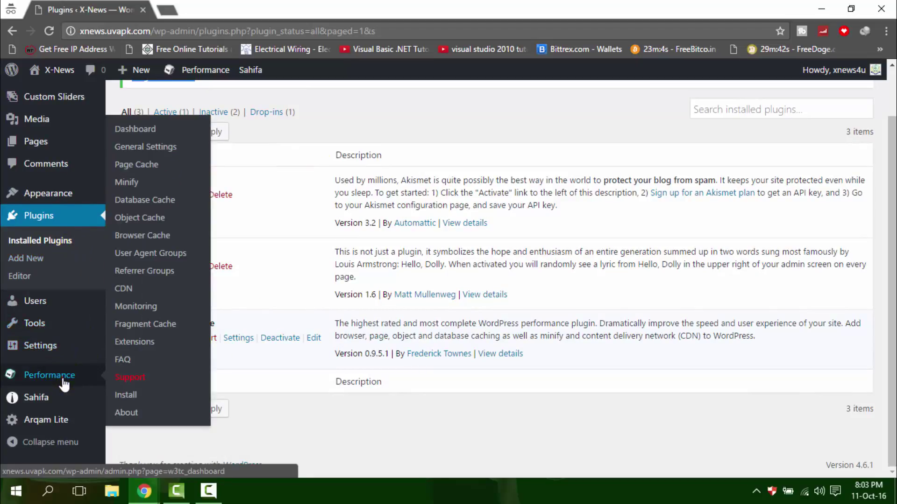
left_click(63, 380)
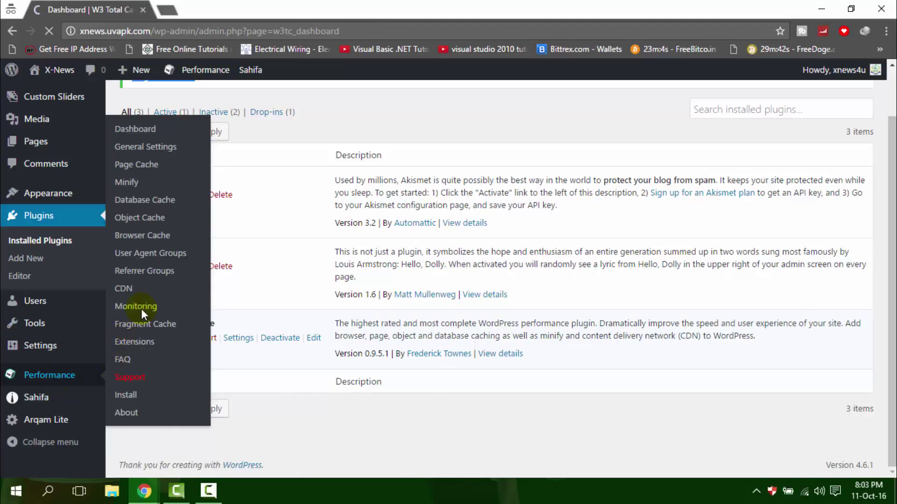
scroll(141, 304, "down", 10)
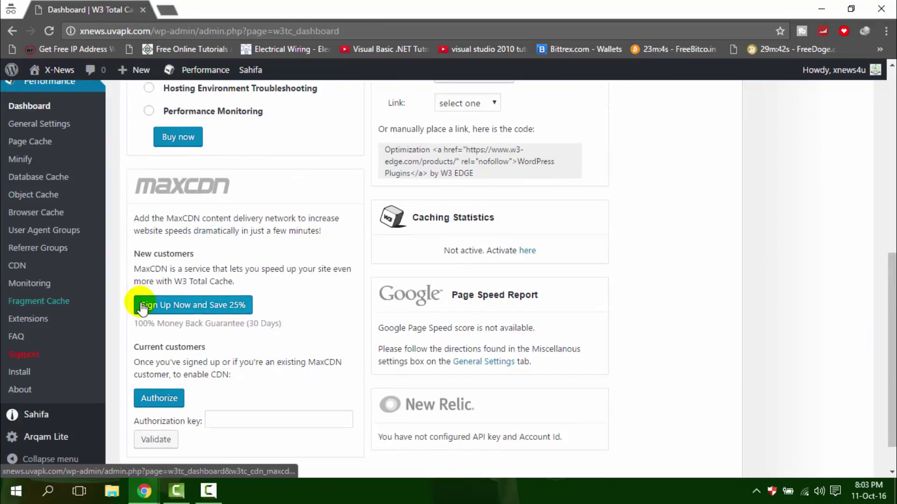
scroll(141, 308, "down", 1)
scroll(141, 304, "up", 12)
scroll(141, 302, "down", 10)
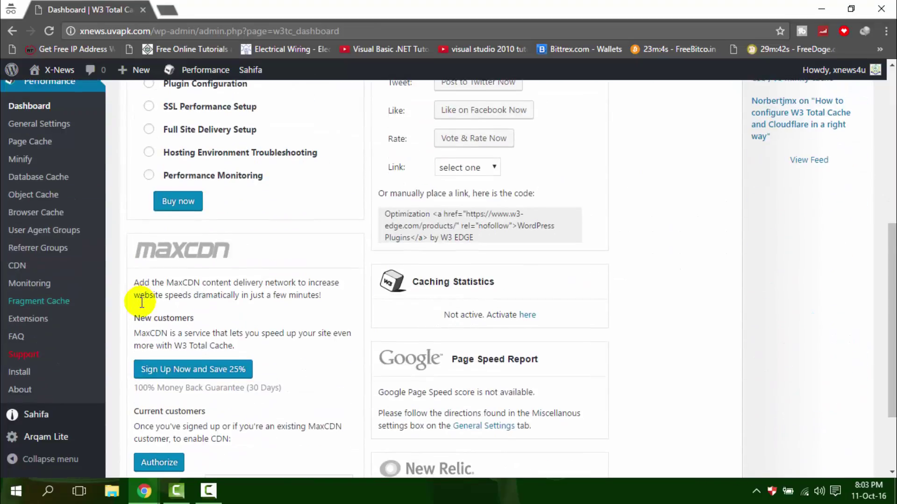
Enable Page Cache in the W3 Total Cache general settings and save all settings
scroll(141, 302, "up", 3)
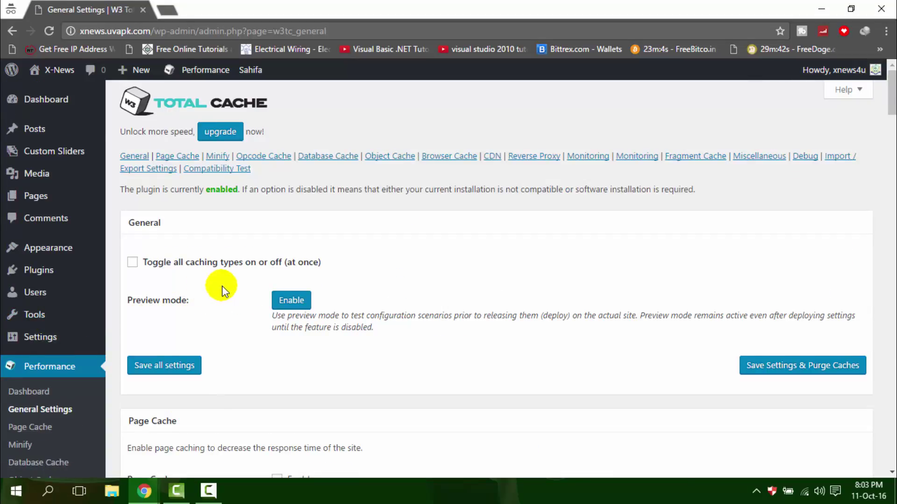
scroll(222, 288, "down", 4)
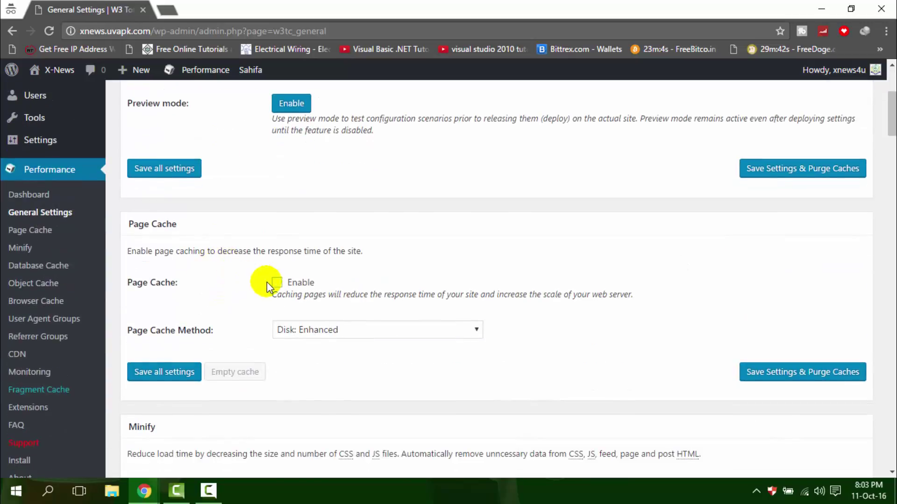
scroll(240, 316, "down", 3)
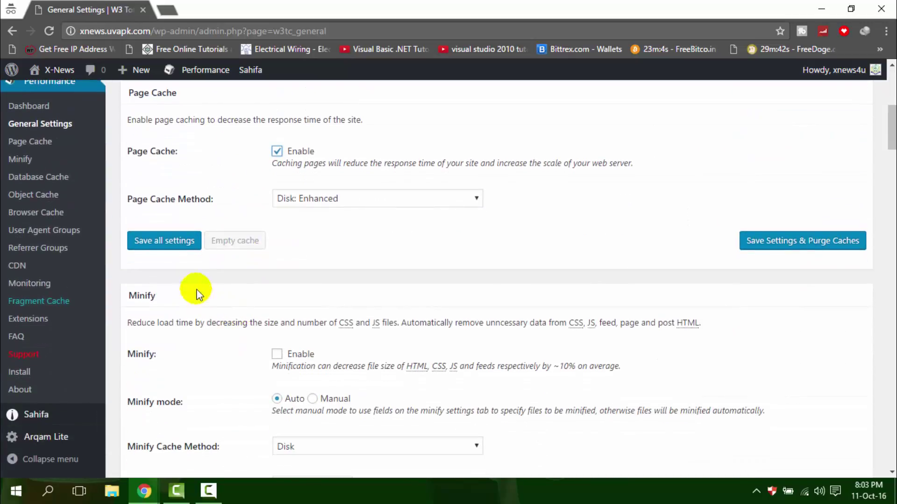
left_click(189, 241)
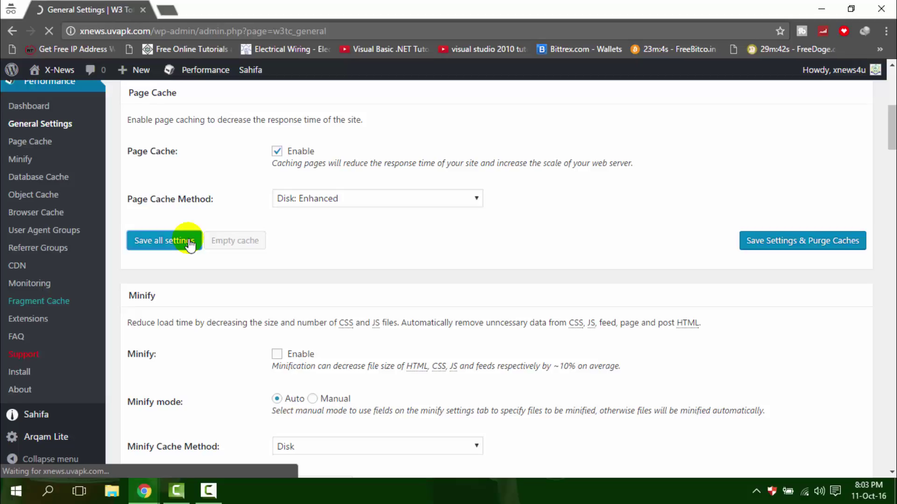
Enable Database Cache in the general settings and save all settings
scroll(332, 258, "down", 4)
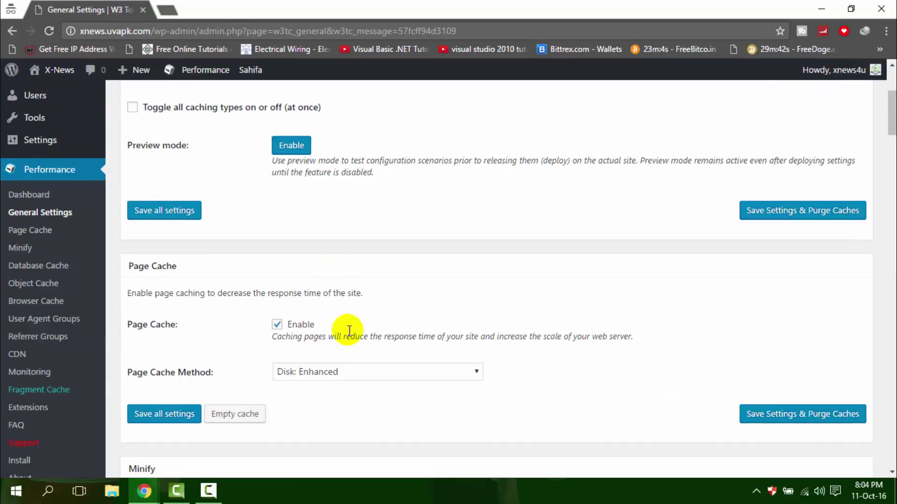
scroll(386, 344, "down", 5)
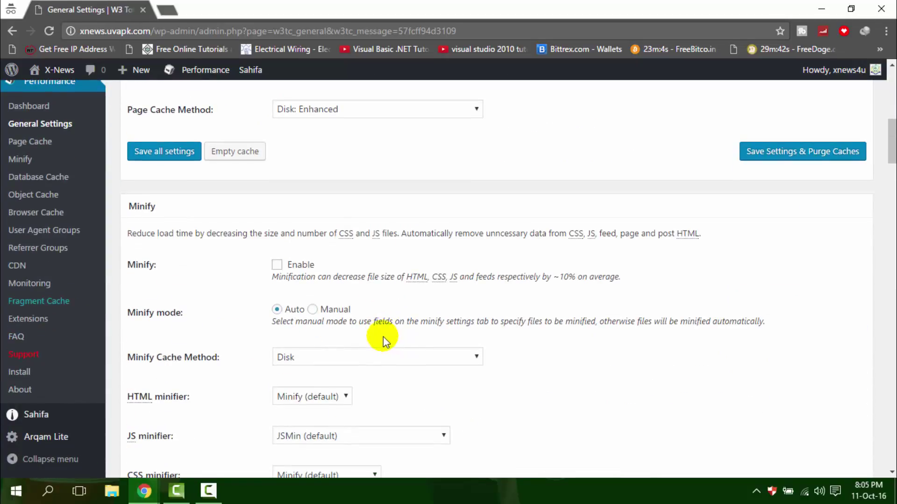
scroll(383, 337, "down", 6)
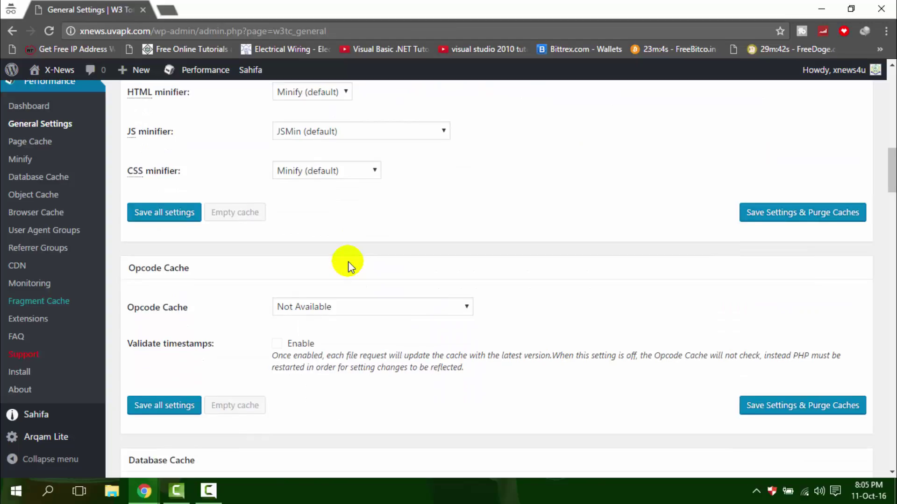
scroll(349, 266, "down", 1)
scroll(226, 240, "down", 1)
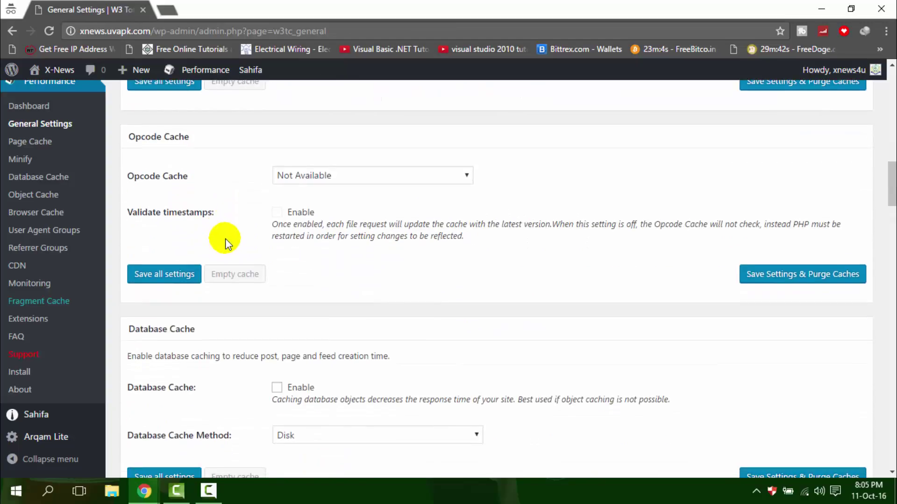
scroll(226, 238, "down", 1)
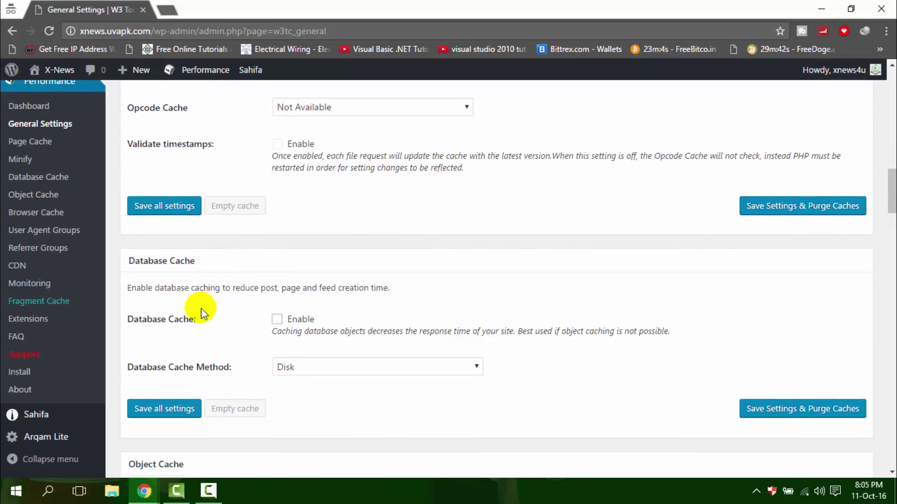
scroll(201, 314, "down", 1)
left_click(276, 258)
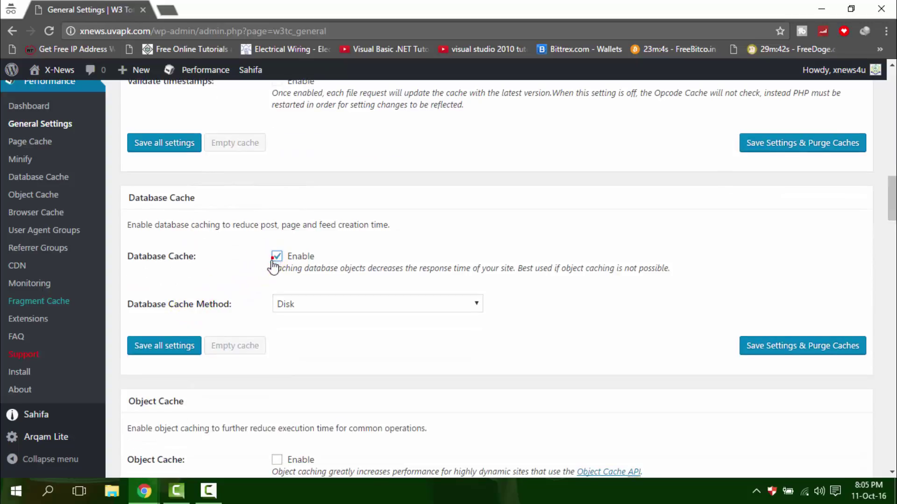
left_click(186, 344)
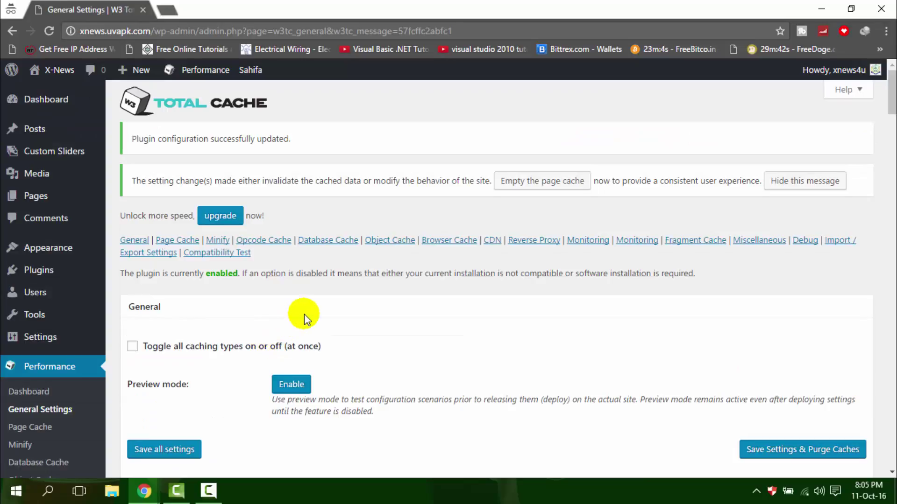
Enable Object Cache in the general settings and save all settings
scroll(305, 317, "down", 1)
scroll(304, 314, "down", 15)
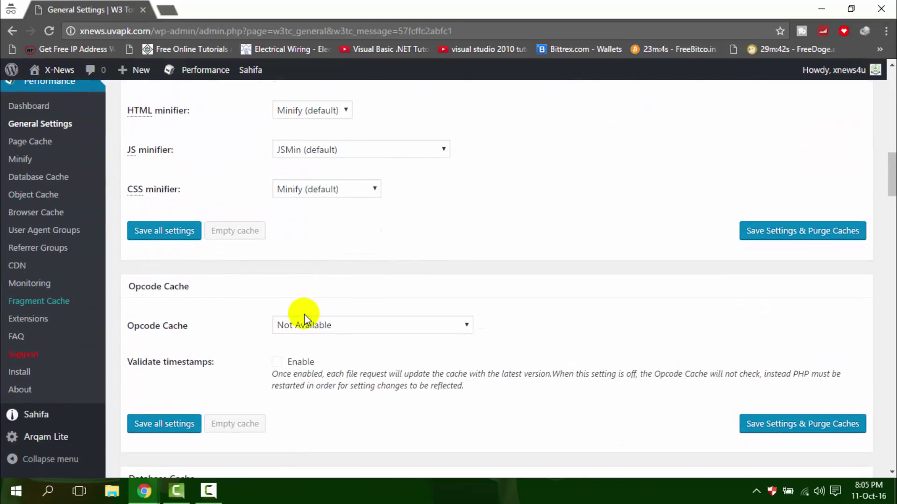
scroll(304, 321, "down", 8)
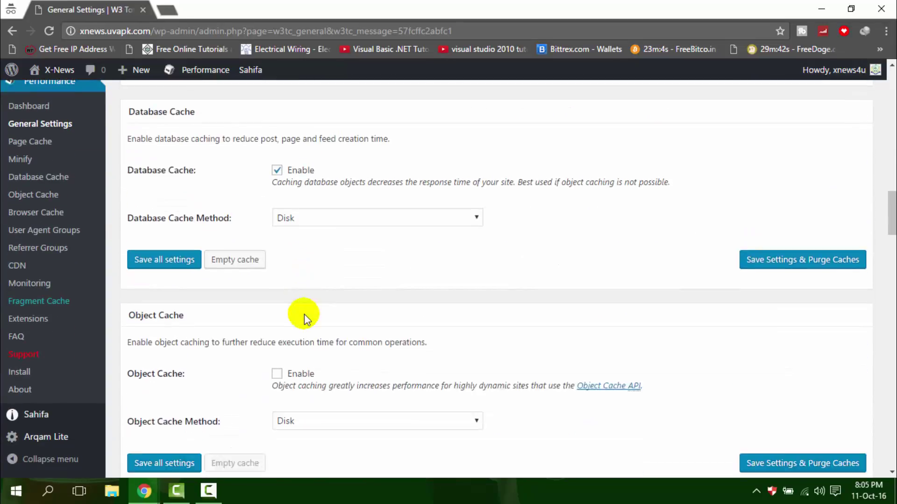
left_click(277, 281)
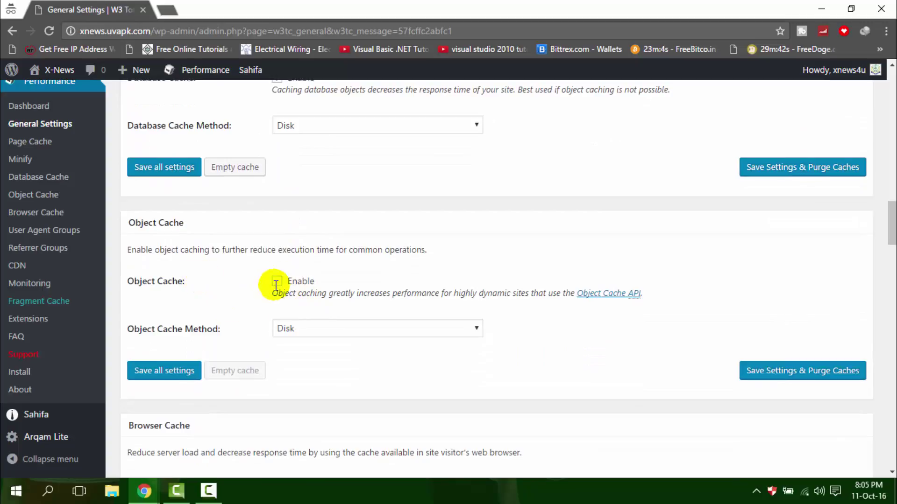
left_click(178, 369)
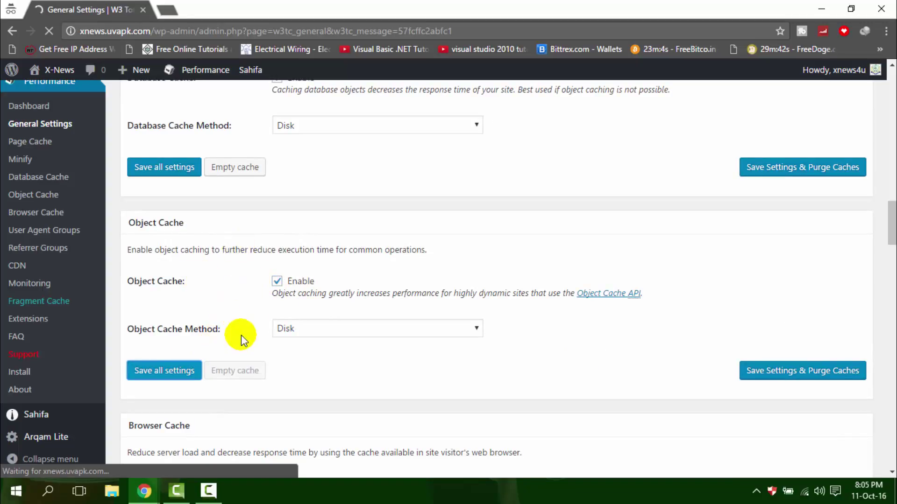
Enable CDN with MaxCDN as the CDN type and save all settings
scroll(241, 335, "down", 12)
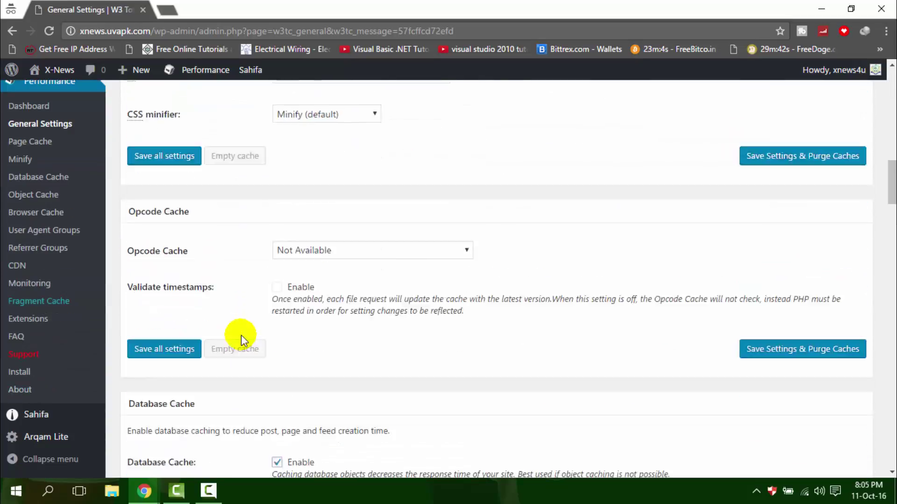
scroll(241, 335, "down", 20)
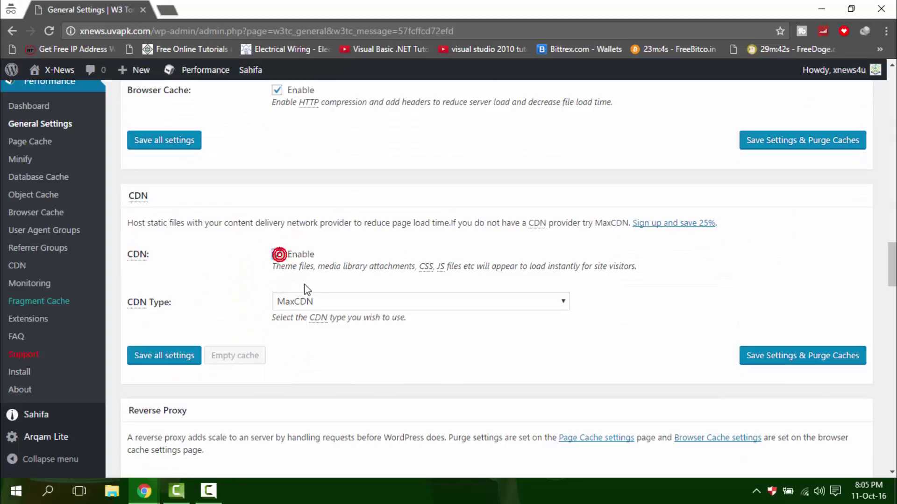
left_click(306, 300)
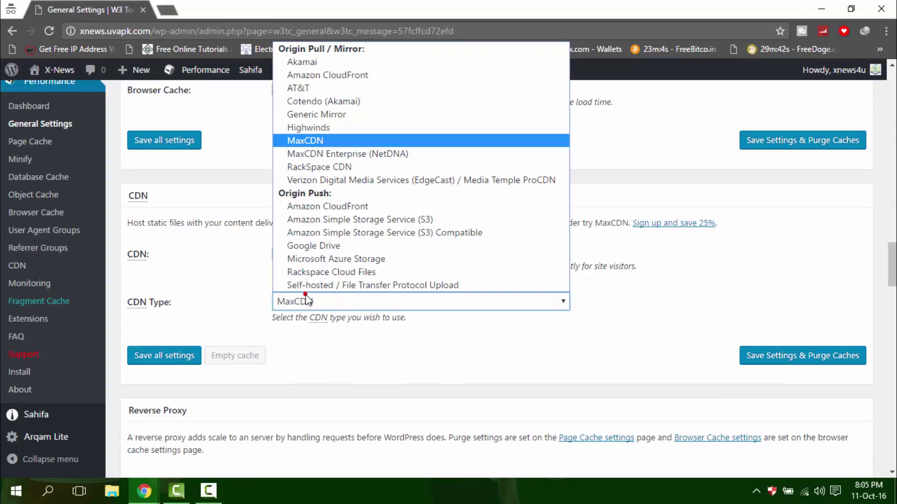
left_click(305, 299)
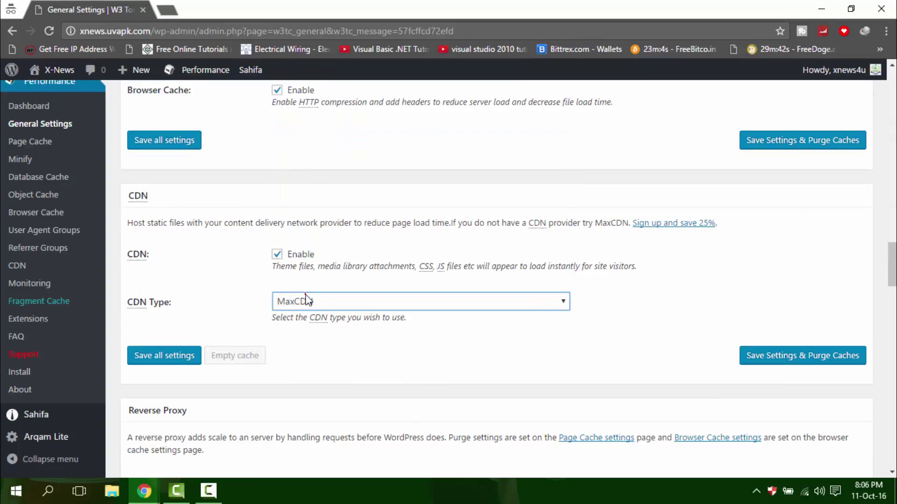
scroll(209, 303, "down", 4)
scroll(209, 304, "up", 1)
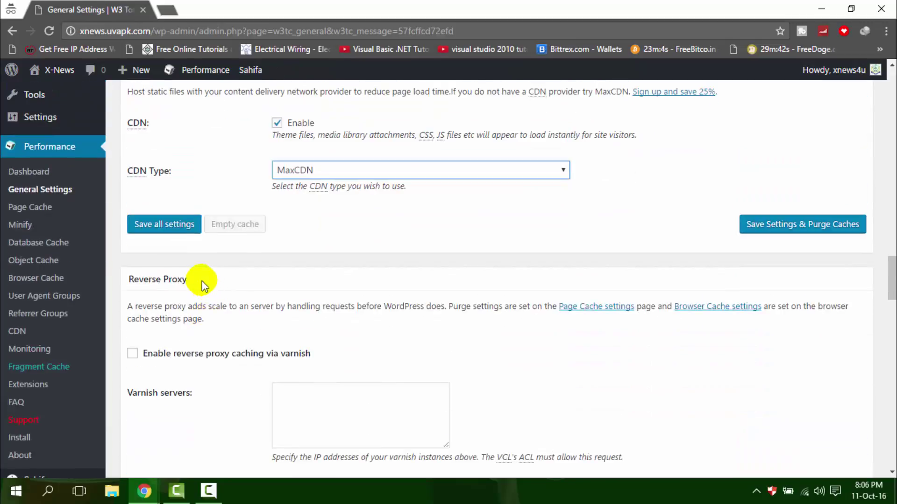
left_click(185, 226)
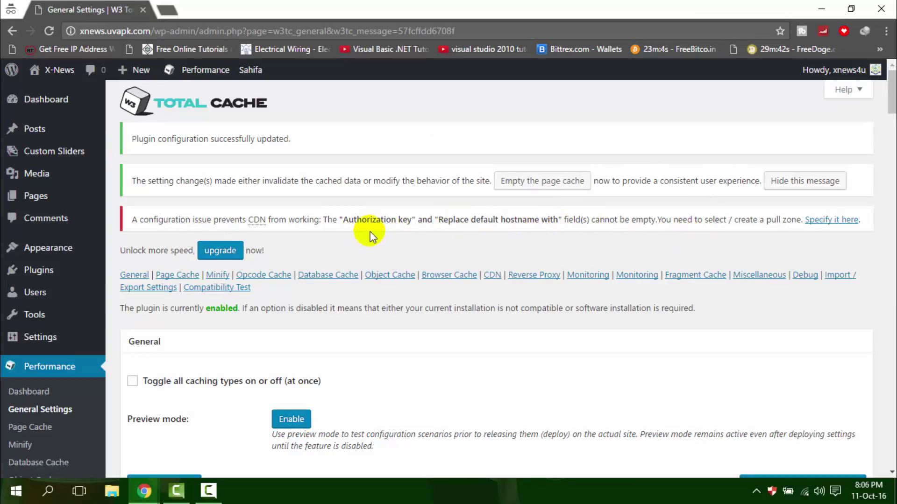
Disable CDN again in the general settings and save all settings
scroll(390, 230, "down", 20)
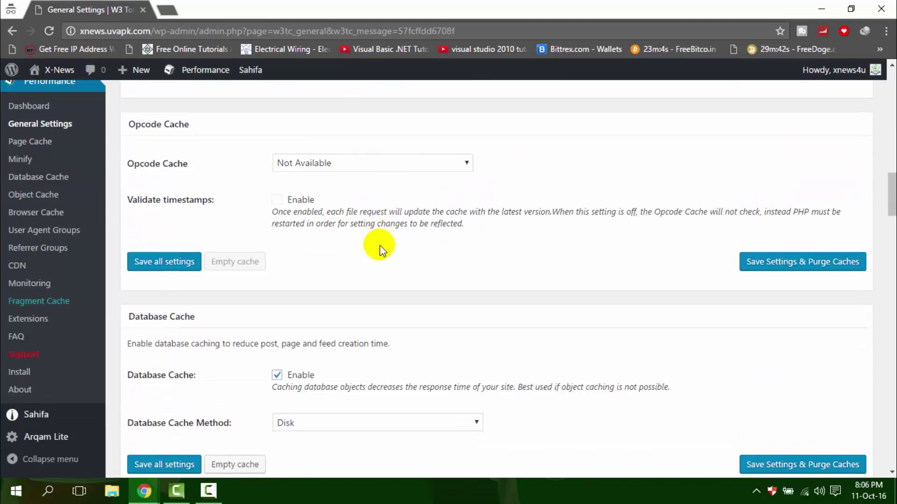
scroll(379, 250, "down", 6)
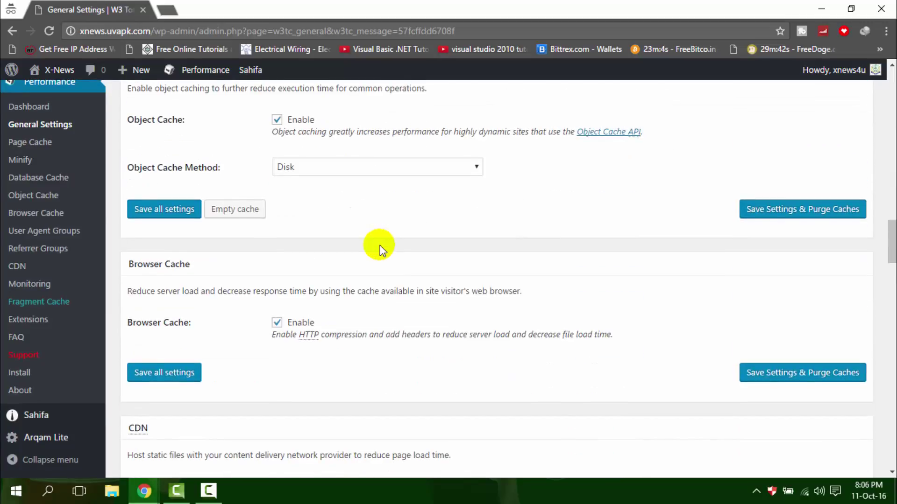
scroll(380, 250, "up", 3)
scroll(290, 276, "down", 15)
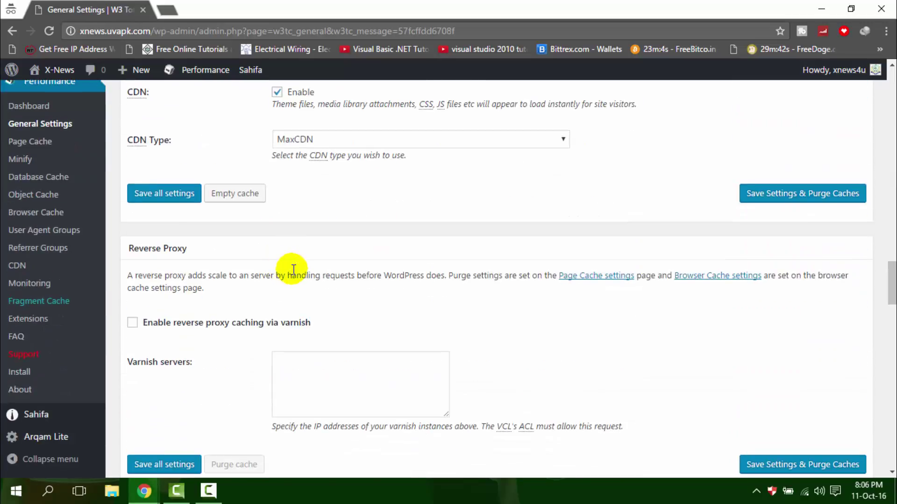
scroll(293, 289, "up", 4)
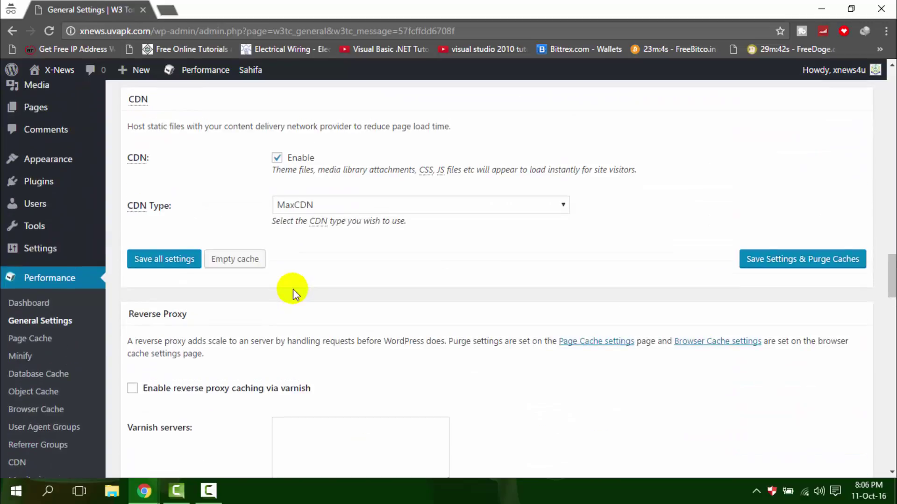
left_click(277, 159)
left_click(179, 259)
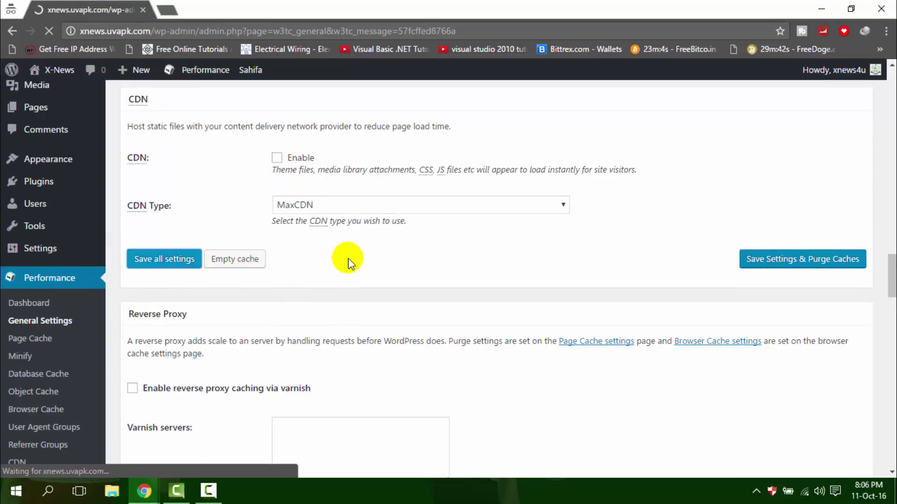
Turn on debug mode for Page Cache, Database Cache and Object Cache in the general settings and save all settings
scroll(348, 261, "down", 10)
scroll(348, 259, "down", 20)
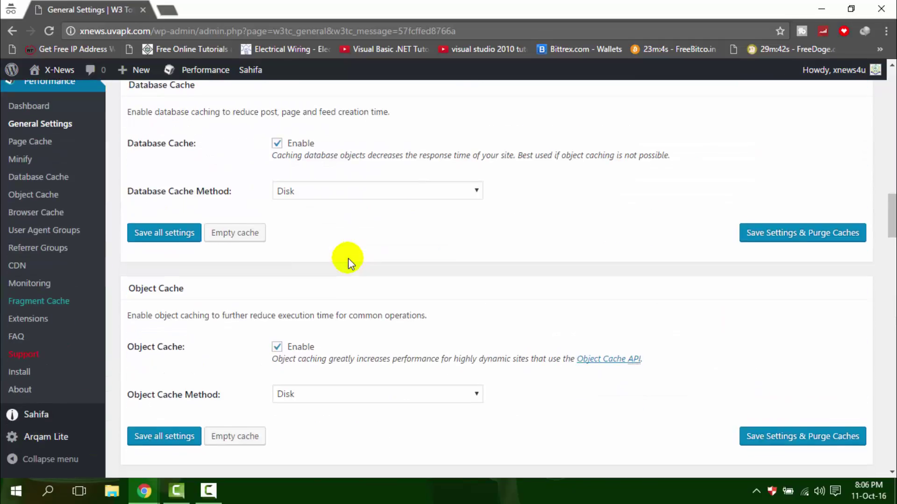
scroll(348, 261, "down", 10)
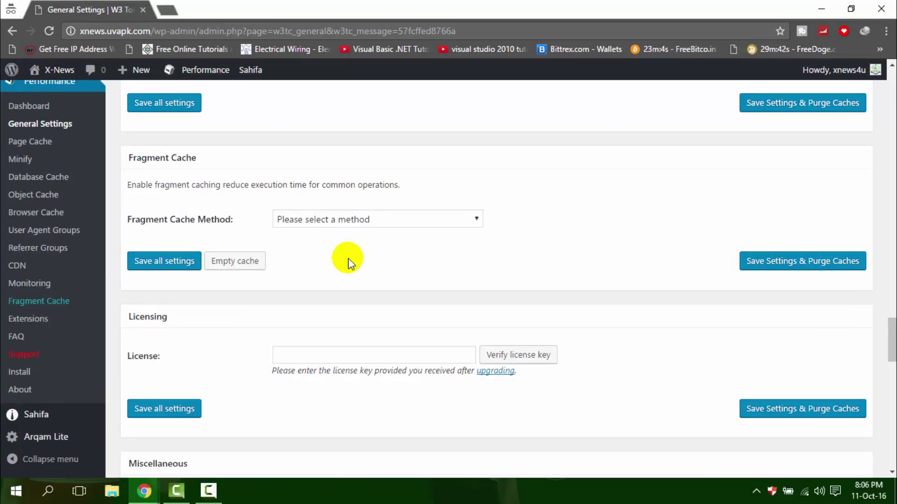
scroll(349, 262, "down", 7)
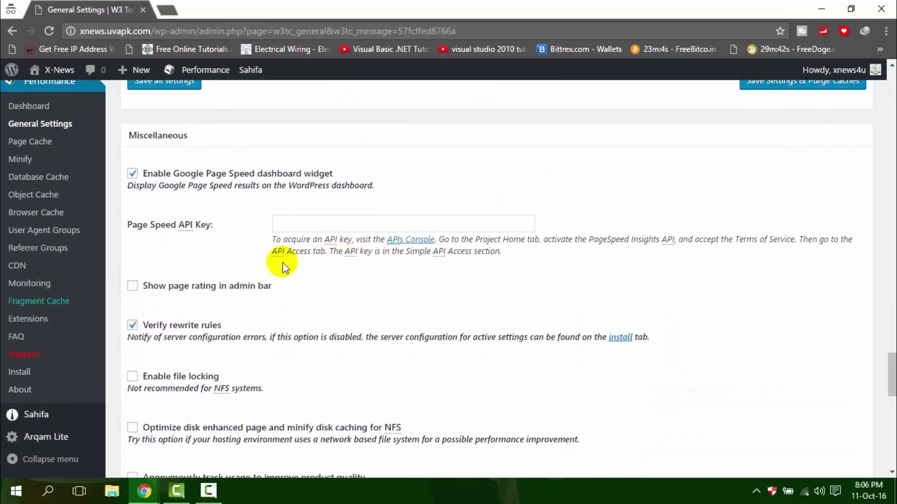
scroll(284, 267, "down", 3)
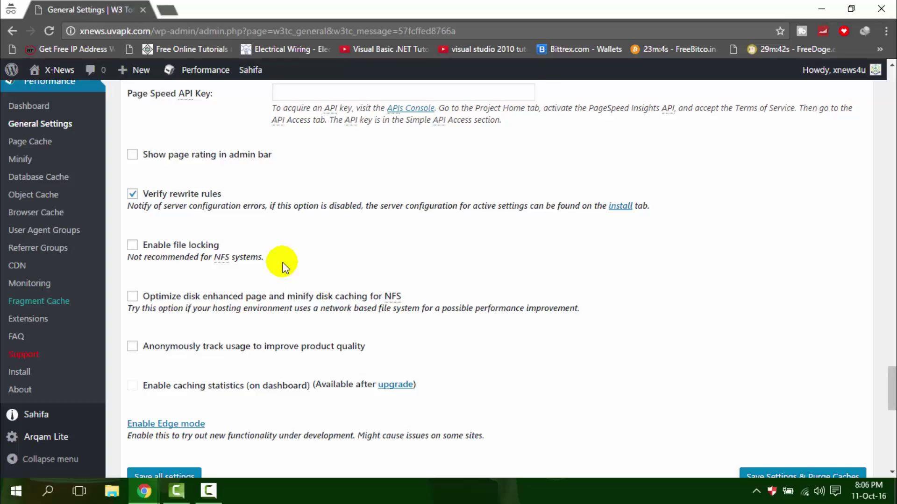
scroll(283, 265, "down", 6)
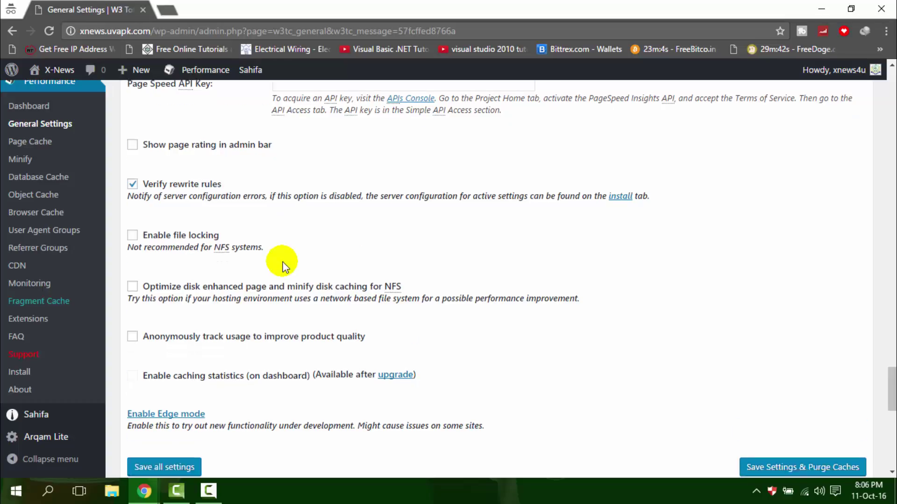
scroll(284, 257, "down", 2)
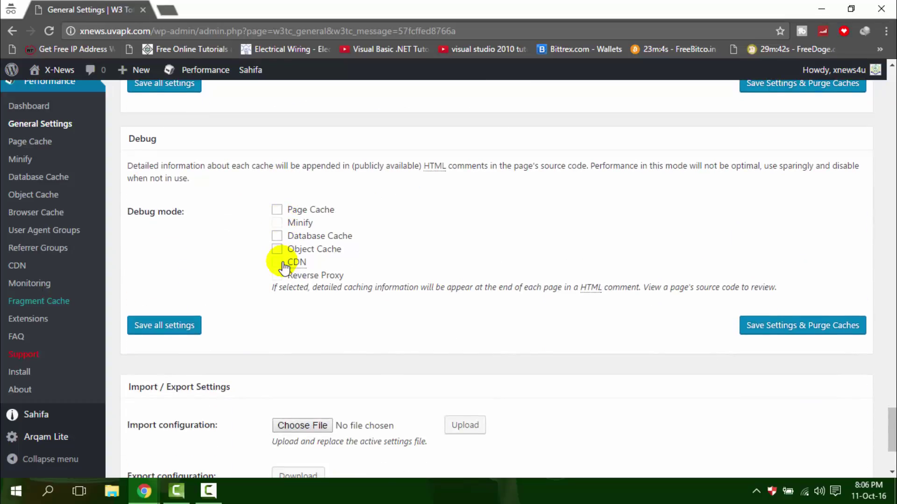
scroll(286, 250, "up", 1)
left_click(277, 276)
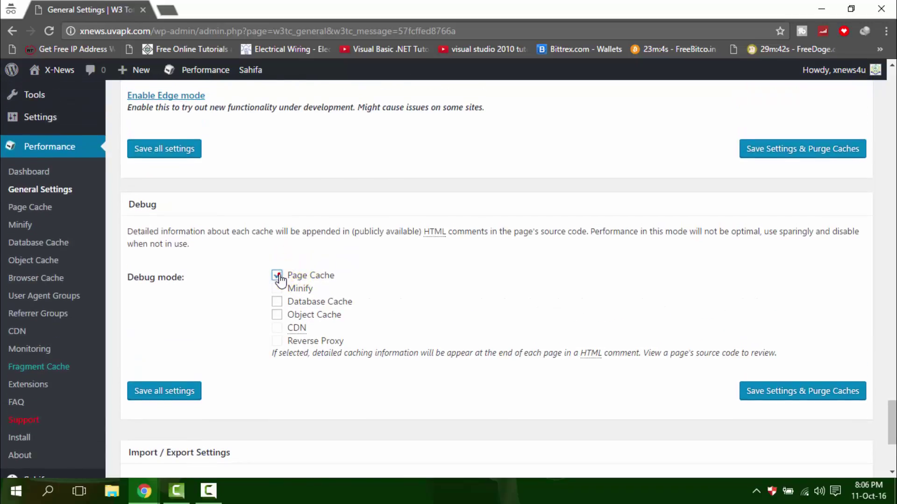
left_click(277, 315)
scroll(324, 282, "down", 3)
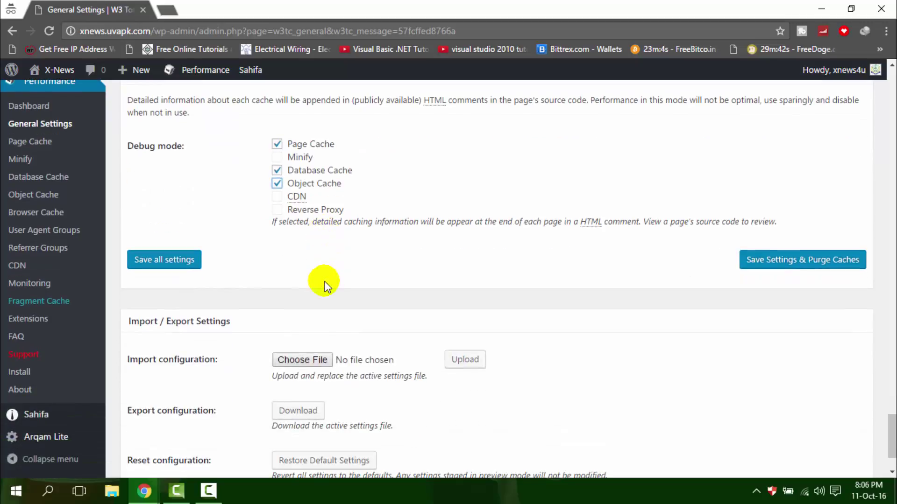
left_click(184, 260)
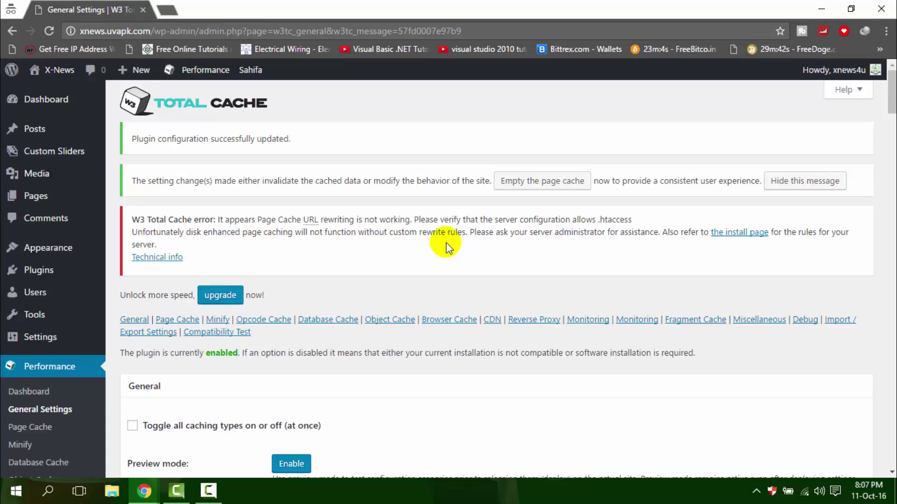
Look over the remaining general settings down to Import / Export Settings and open the Page Cache settings
scroll(447, 243, "down", 1)
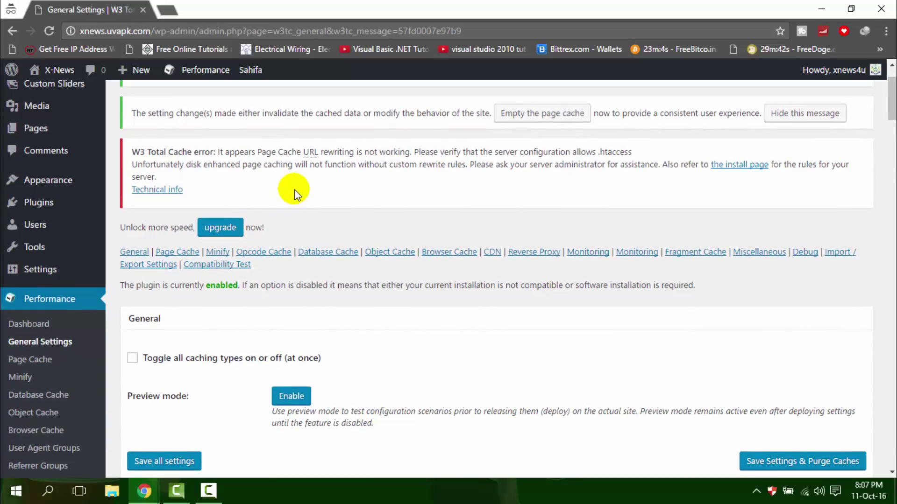
scroll(295, 189, "down", 10)
scroll(296, 189, "down", 20)
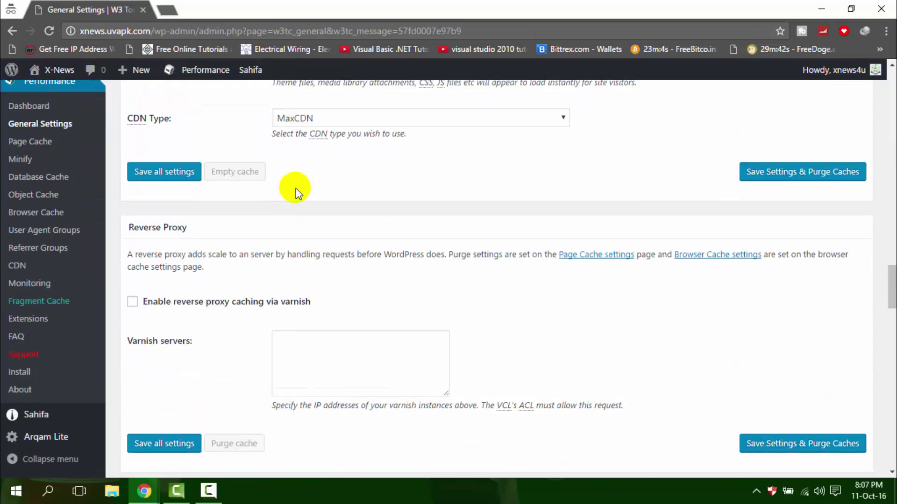
scroll(295, 187, "down", 12)
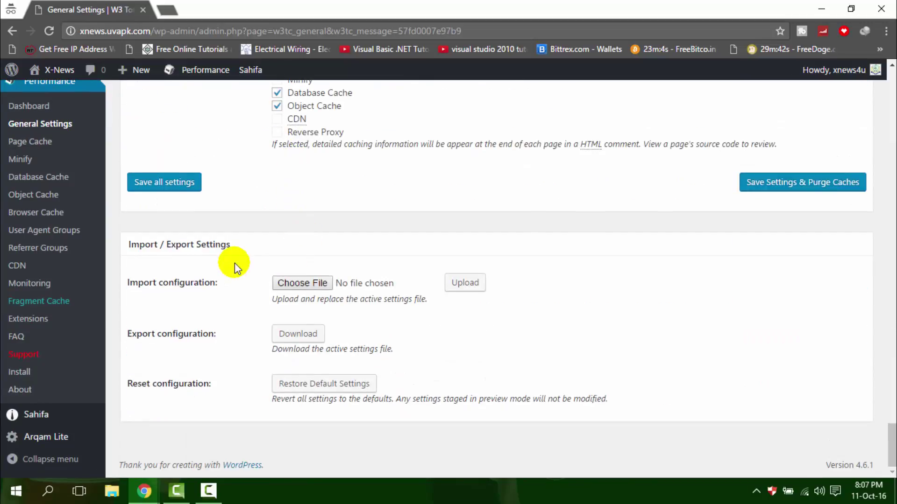
scroll(233, 264, "up", 3)
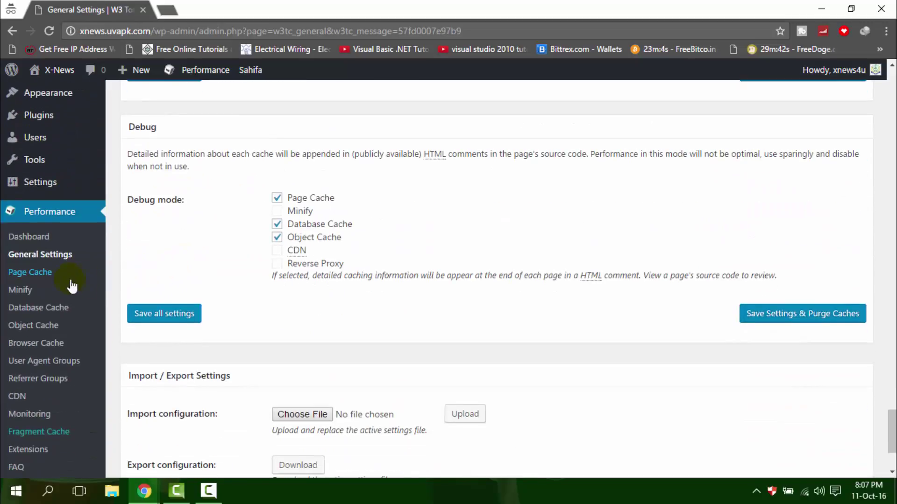
left_click(33, 273)
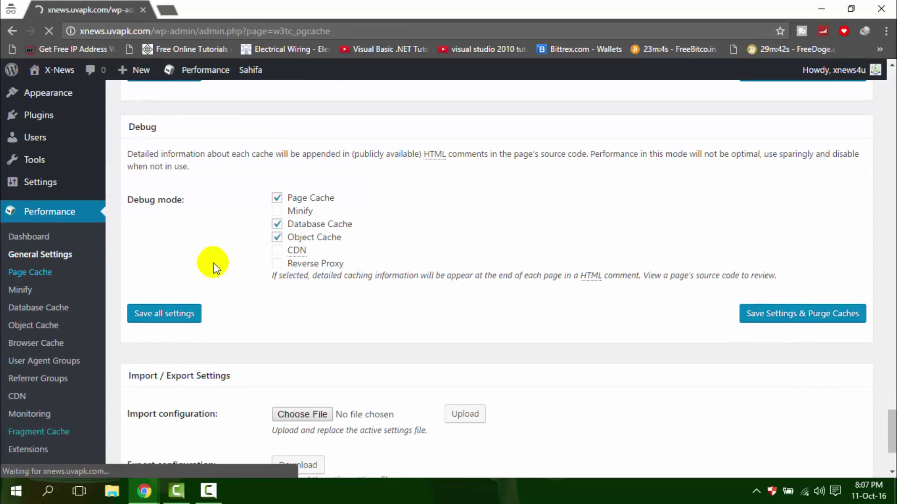
Enable caching of SSL (https) requests in the Page Cache general section and save all settings
scroll(291, 258, "down", 2)
scroll(292, 262, "down", 1)
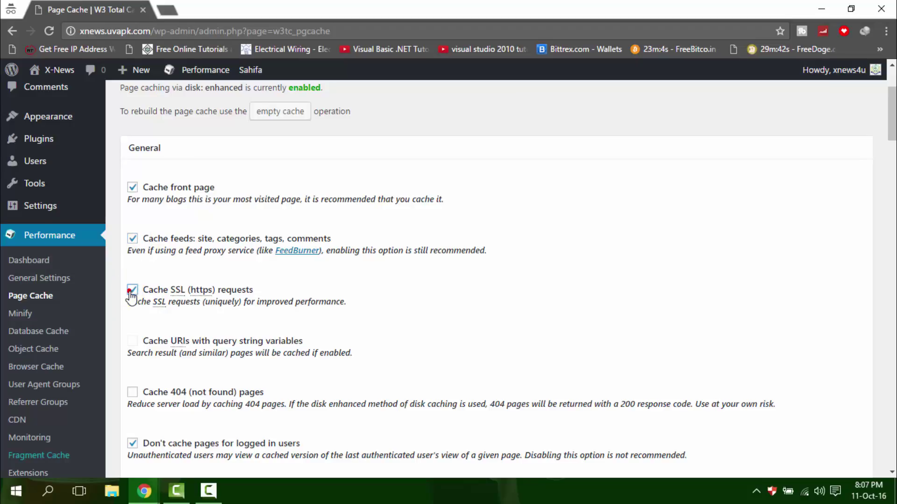
scroll(131, 296, "down", 1)
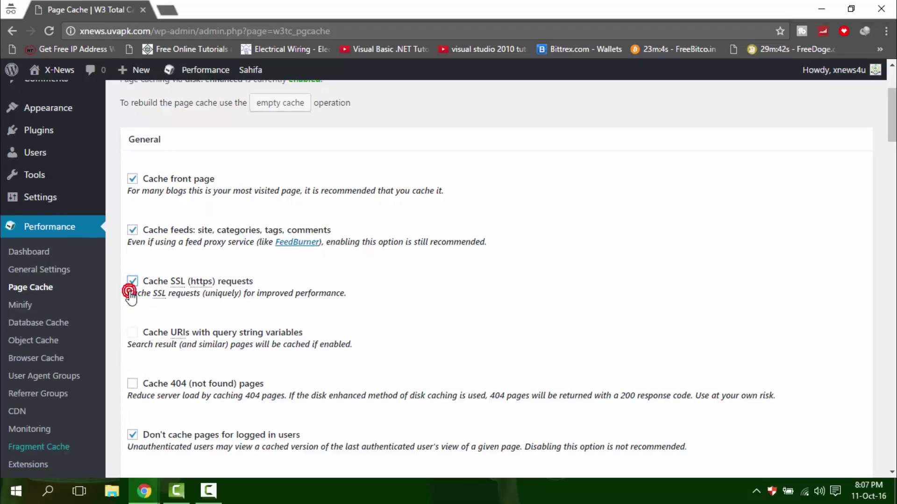
scroll(130, 296, "down", 3)
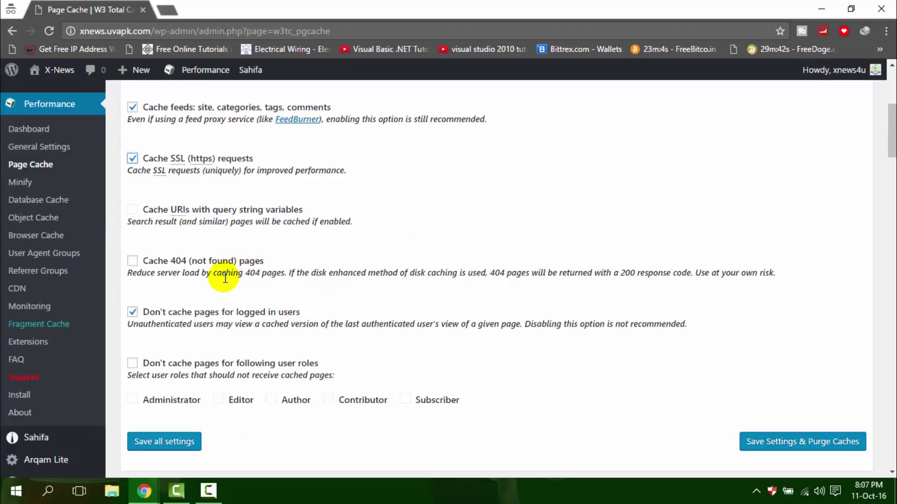
scroll(225, 277, "down", 6)
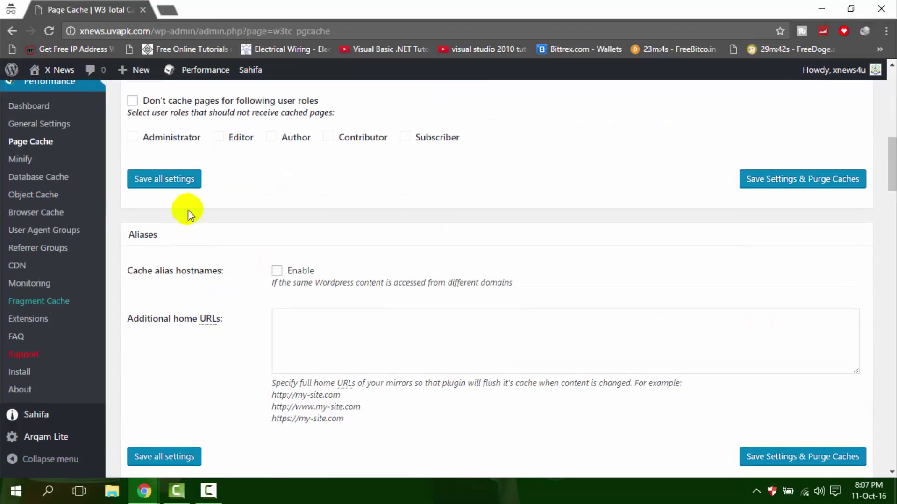
left_click(184, 181)
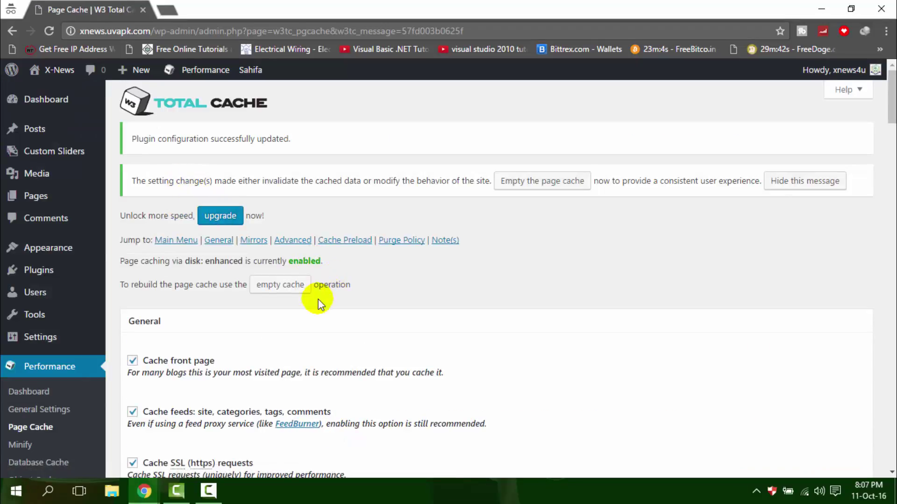
Enable automatic priming of the page cache and preloading of the post cache upon publish events under Cache Preload
scroll(313, 301, "down", 11)
scroll(312, 302, "down", 8)
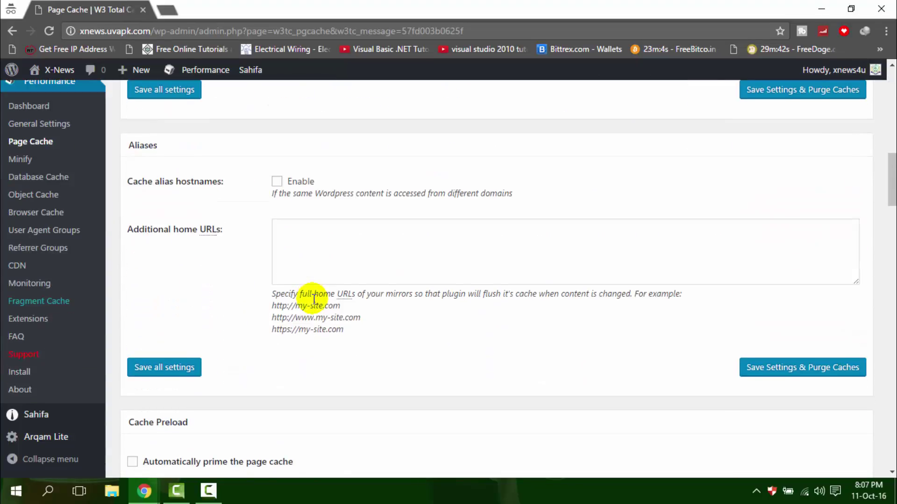
scroll(261, 234, "up", 6)
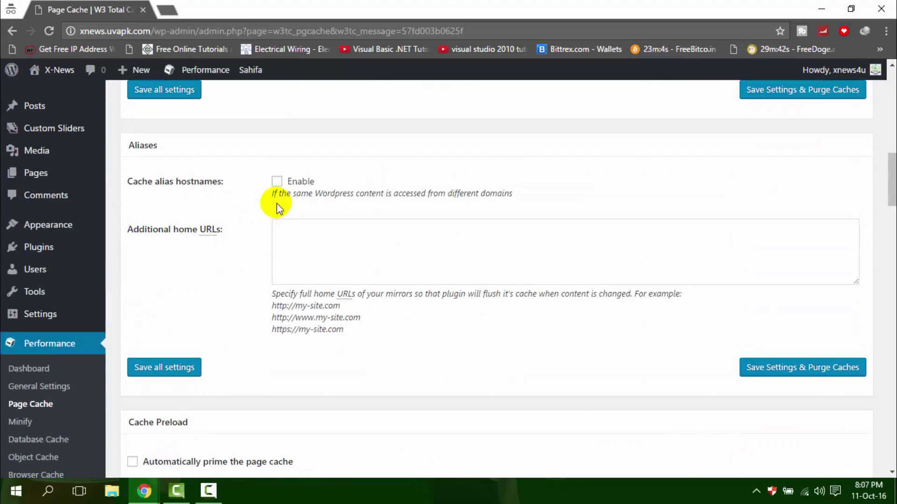
scroll(275, 224, "down", 6)
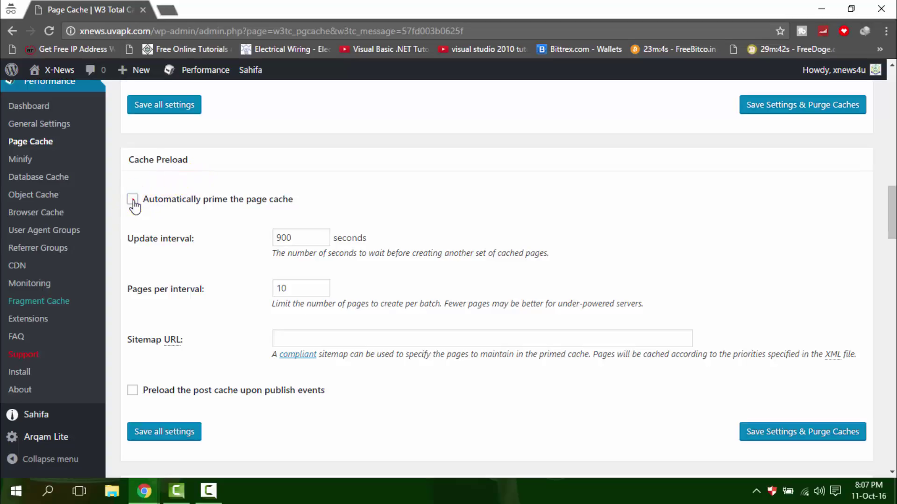
left_click(133, 200)
scroll(135, 208, "down", 2)
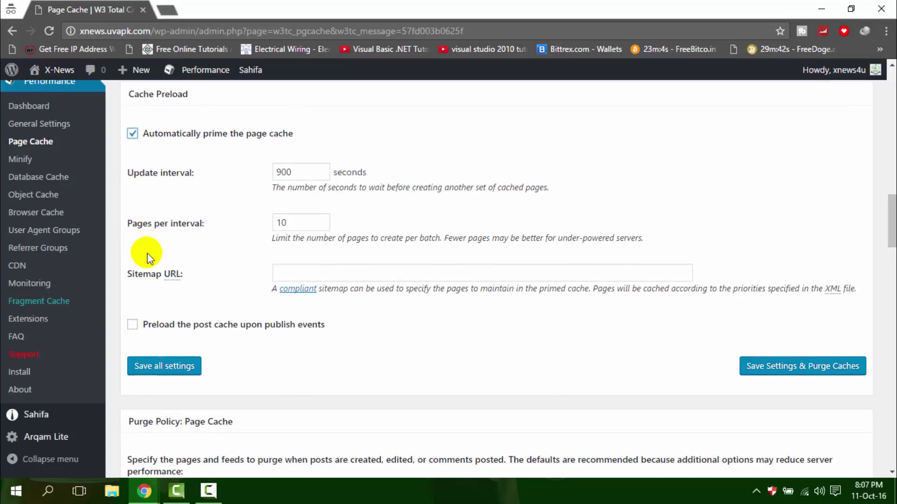
left_click(139, 323)
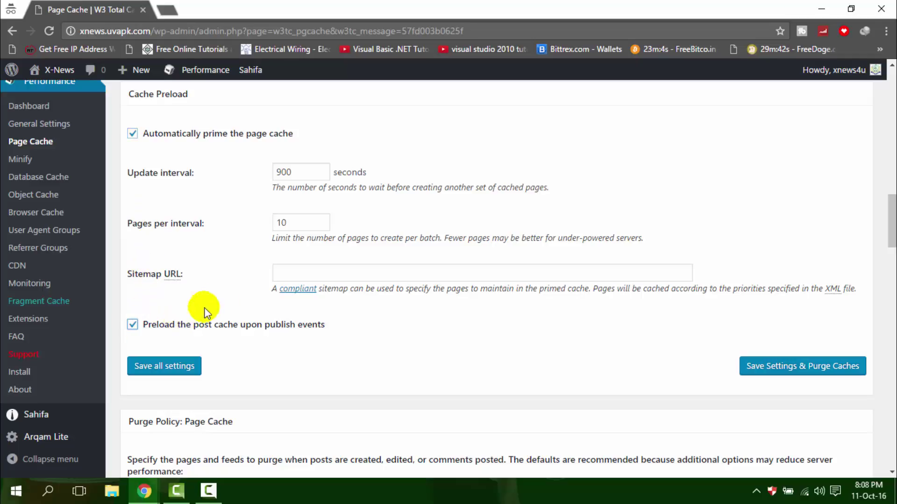
Review the Pages per interval, Update interval and Sitemap URL fields under Cache Preload
left_click(298, 227)
double_click(310, 173)
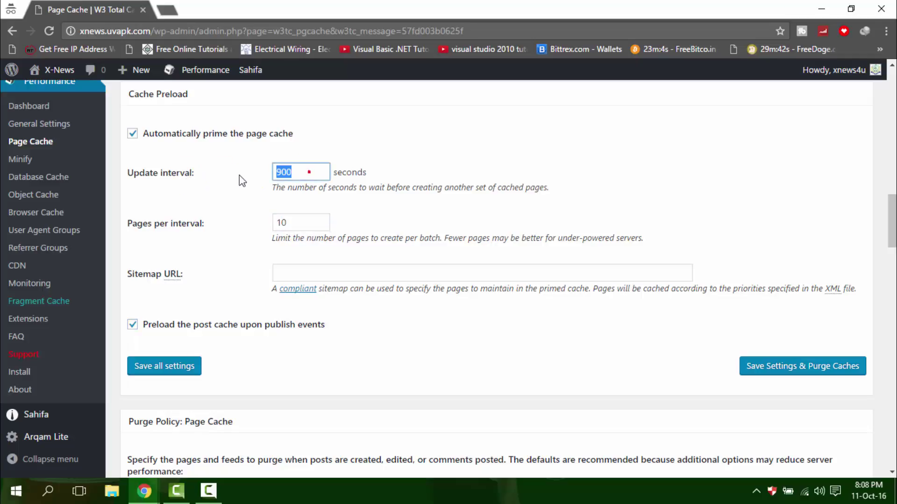
scroll(234, 218, "down", 1)
scroll(235, 219, "down", 1)
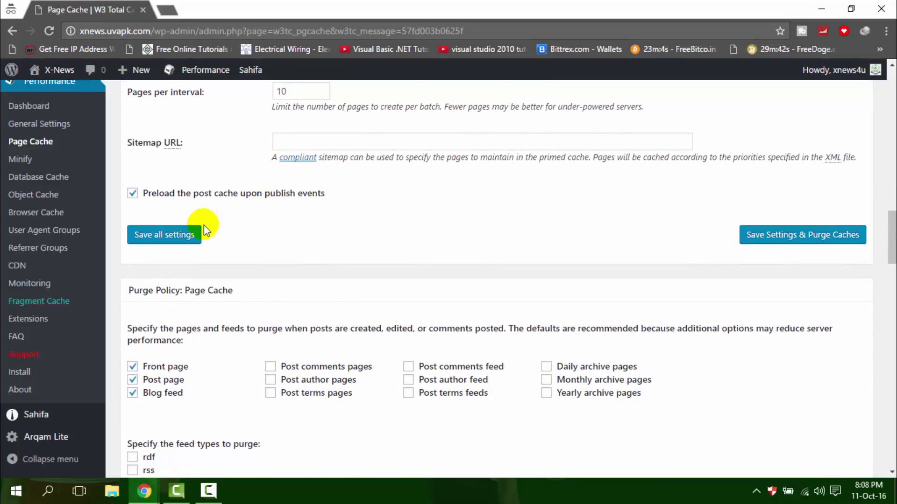
left_click(294, 146)
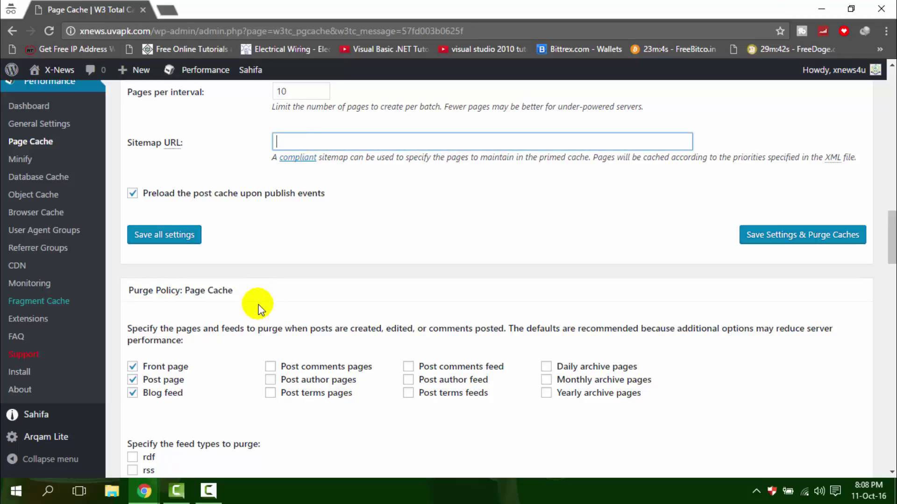
left_click(143, 491)
mouse_move(130, 466)
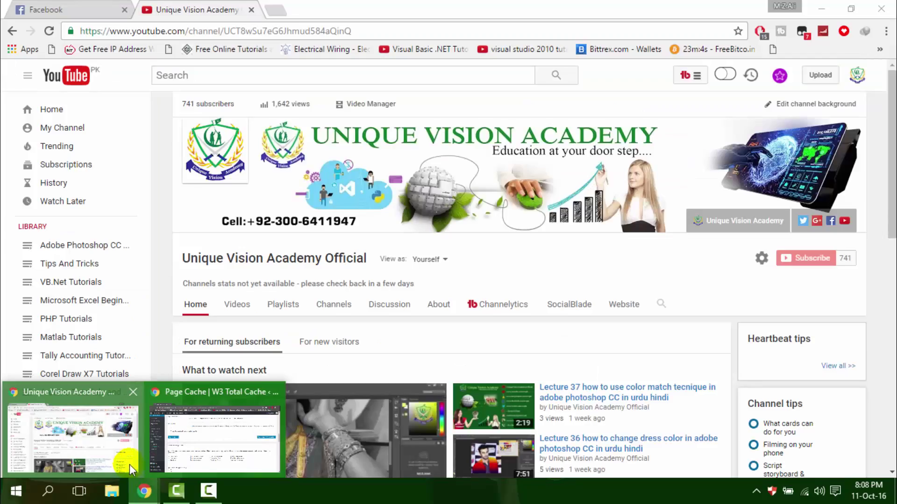
left_click(108, 450)
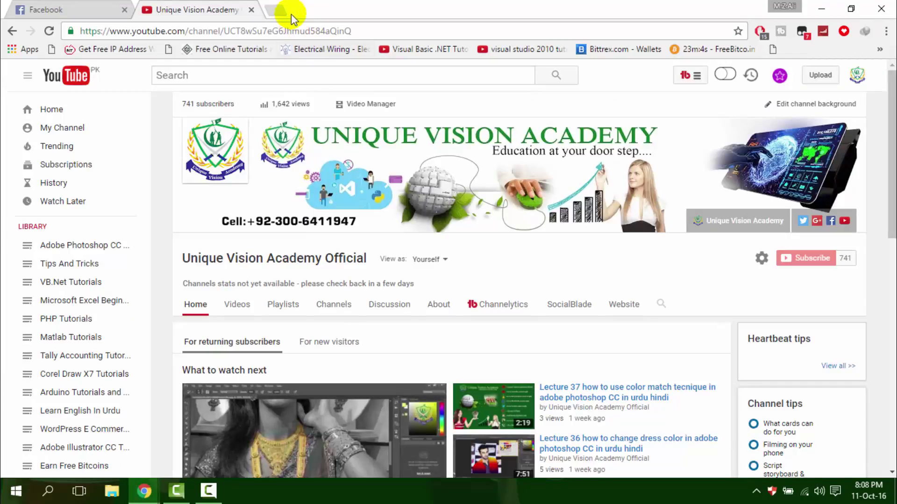
left_click(279, 11)
left_click(286, 30)
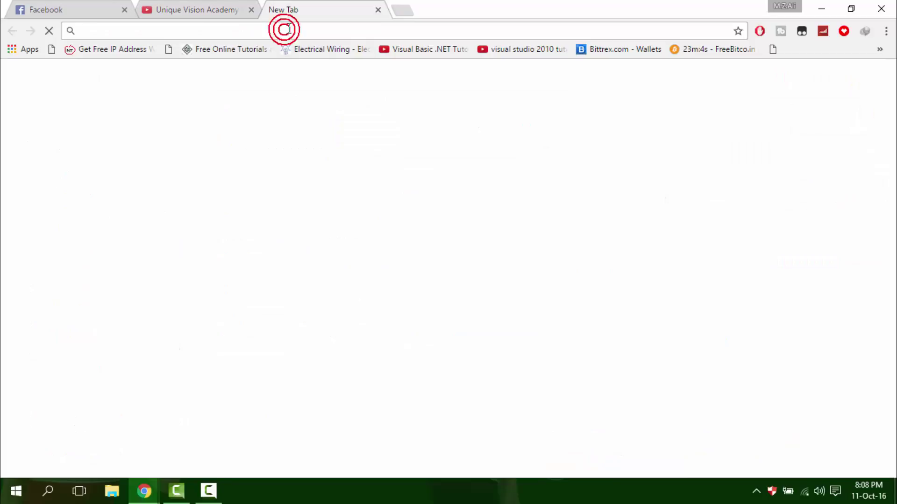
type("u")
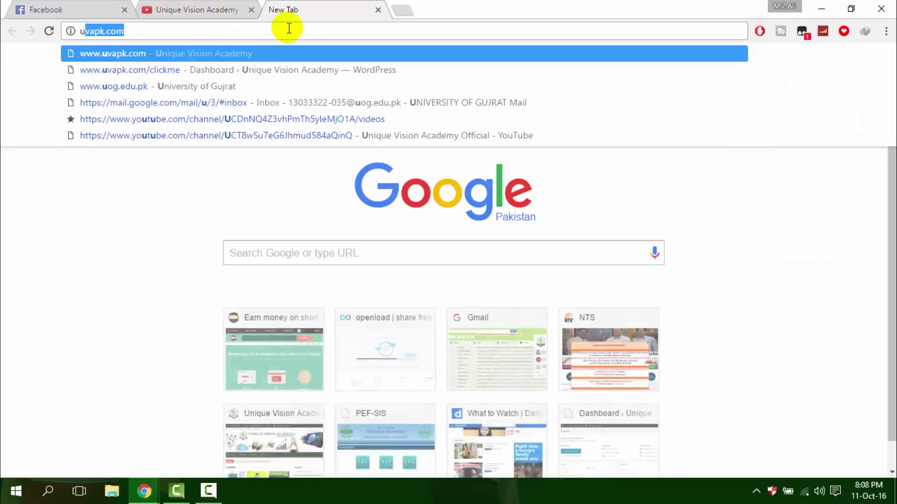
key("Return")
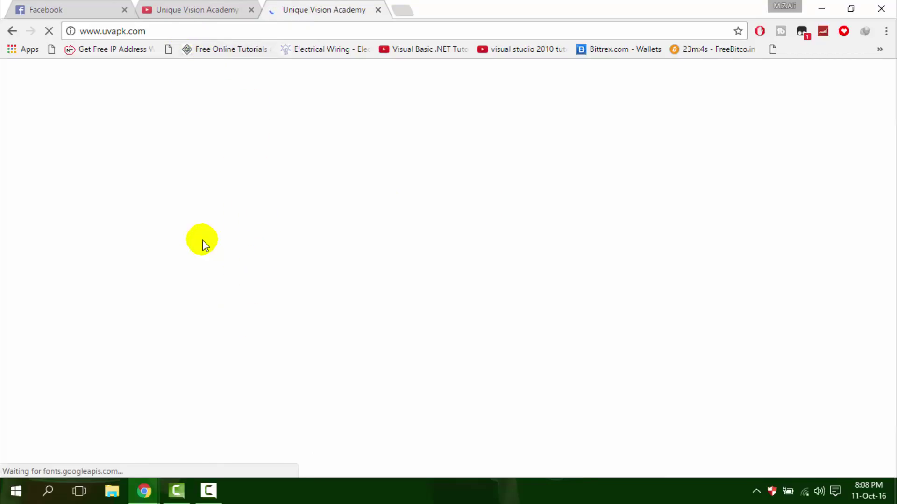
left_click(216, 500)
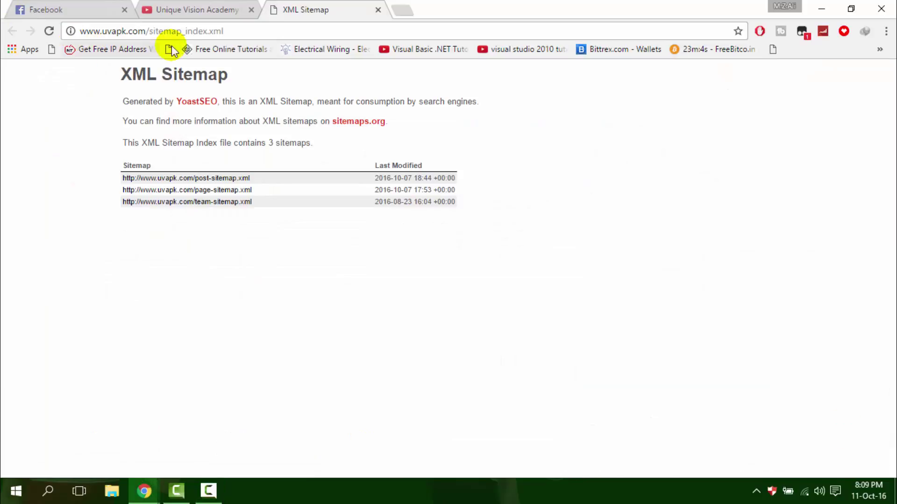
left_click(237, 31)
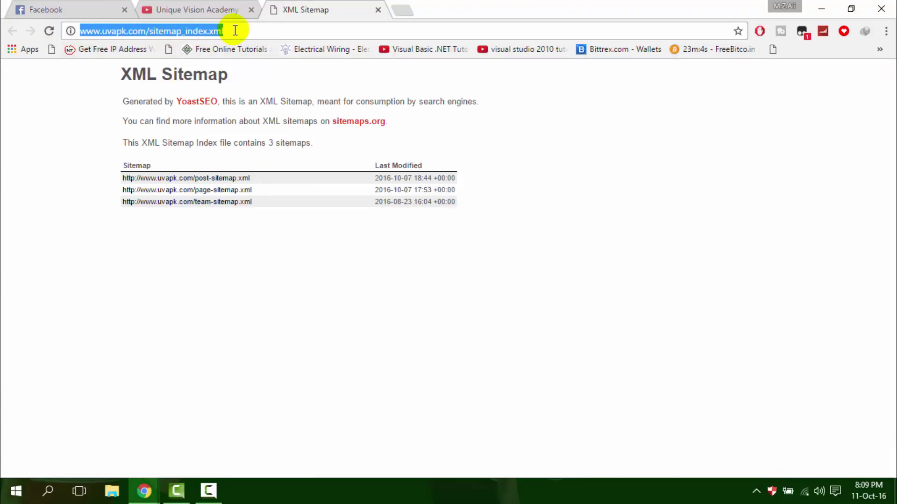
left_click(235, 30)
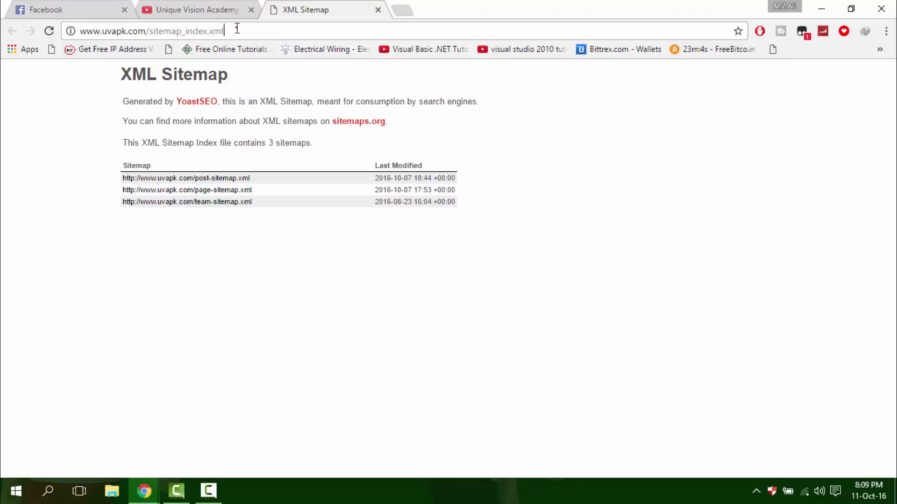
Return to the W3 Total Cache window and save all Page Cache settings
left_click_drag(237, 29, 149, 28)
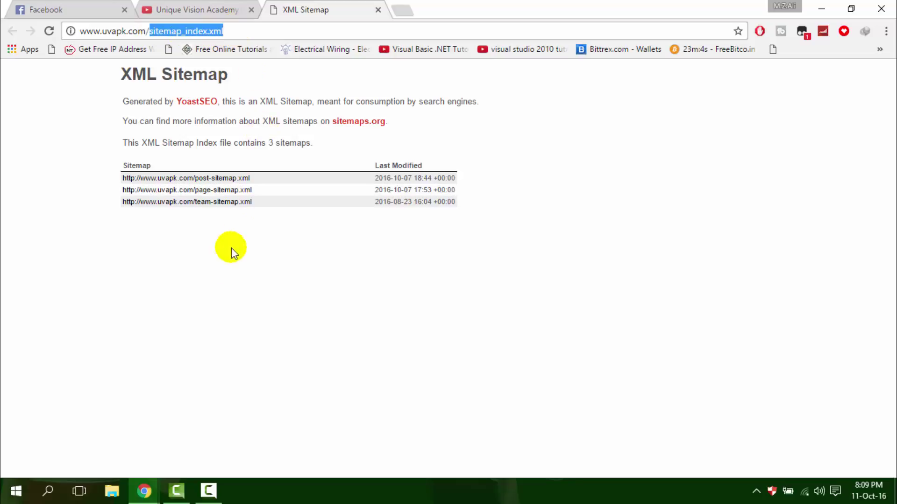
left_click(146, 490)
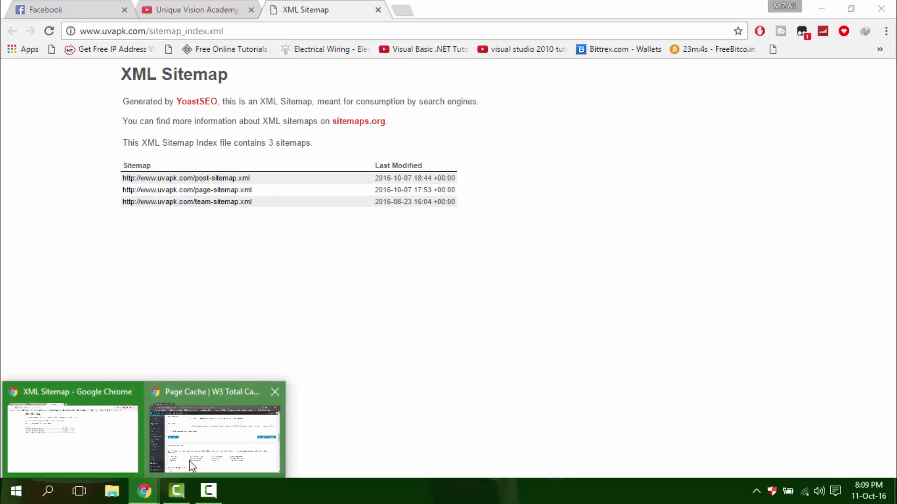
left_click(190, 465)
scroll(360, 206, "up", 3)
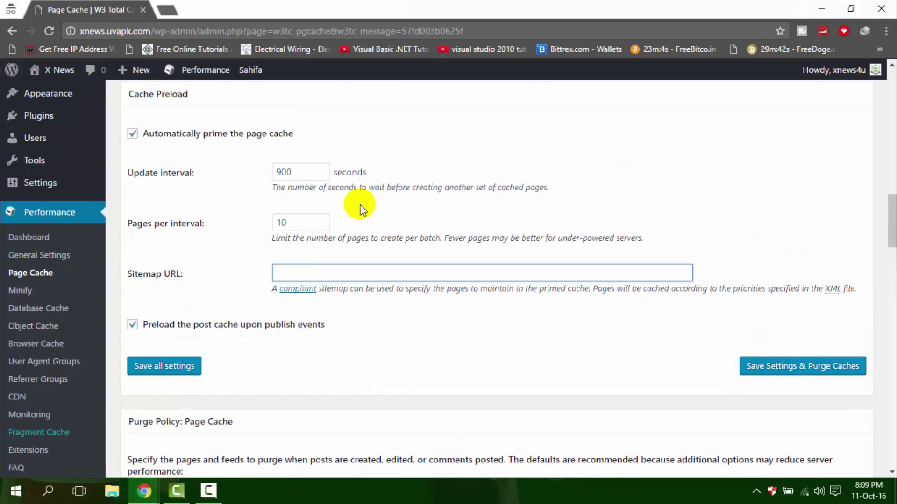
scroll(299, 234, "down", 4)
left_click(157, 169)
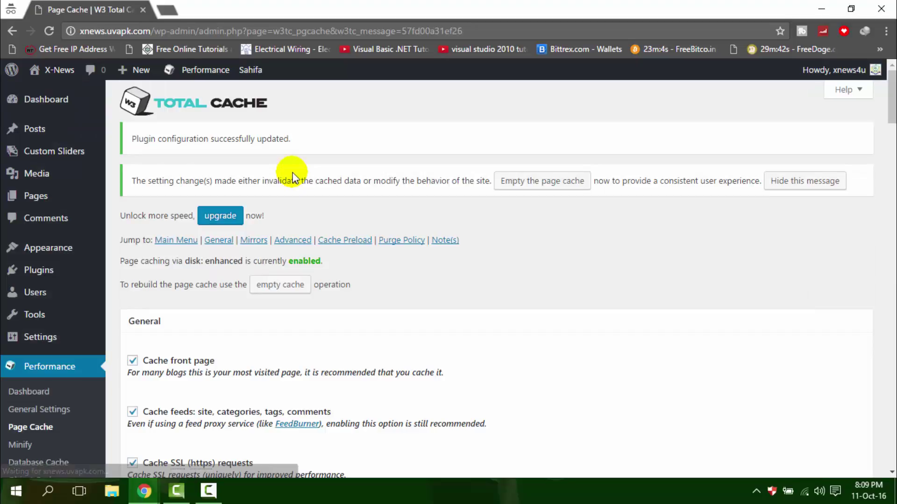
Review the Purge Policy: Page Cache section, including the pages, feeds, feed types and purge limit
scroll(292, 177, "down", 10)
scroll(285, 209, "down", 15)
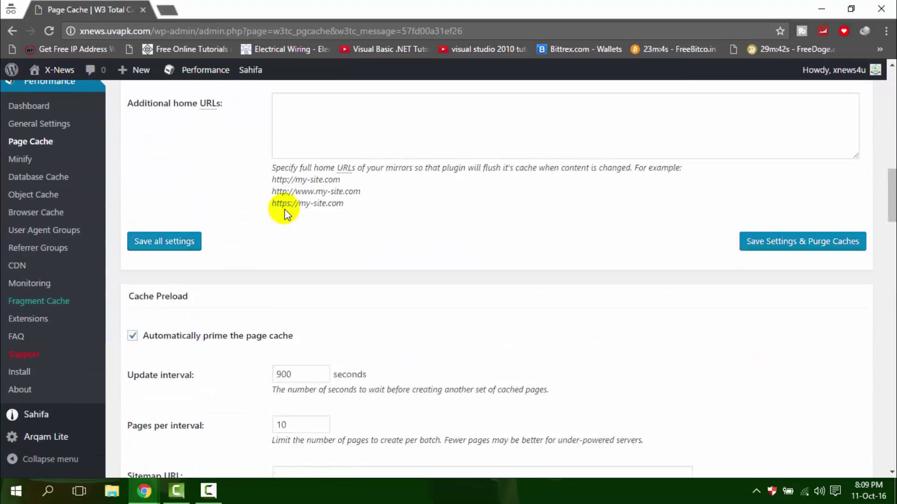
scroll(285, 209, "up", 5)
scroll(284, 210, "down", 1)
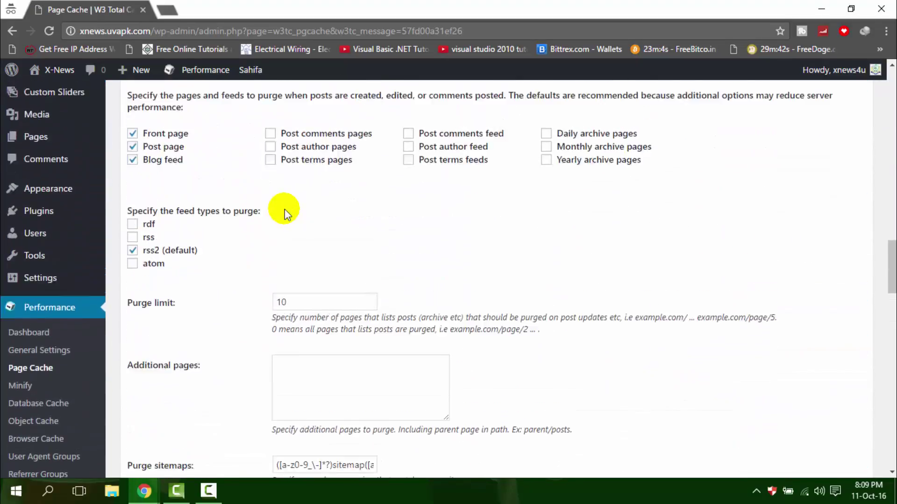
scroll(285, 209, "up", 2)
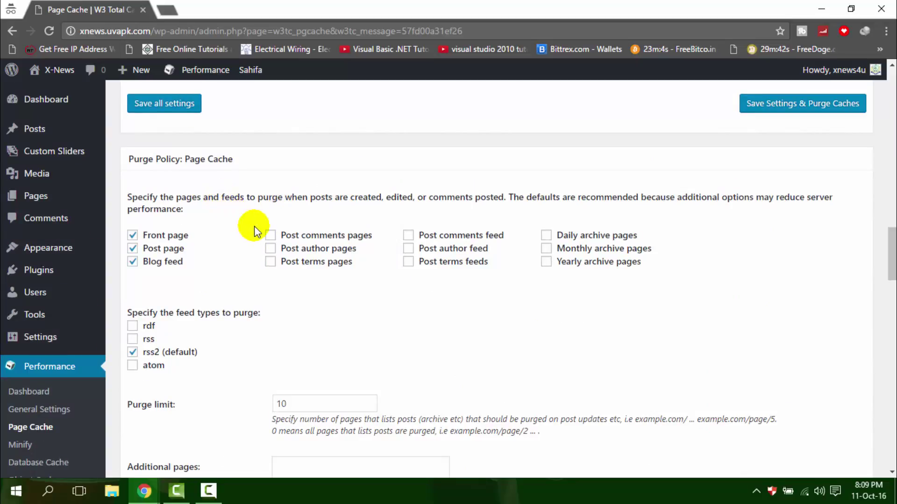
scroll(257, 226, "down", 4)
scroll(257, 226, "down", 5)
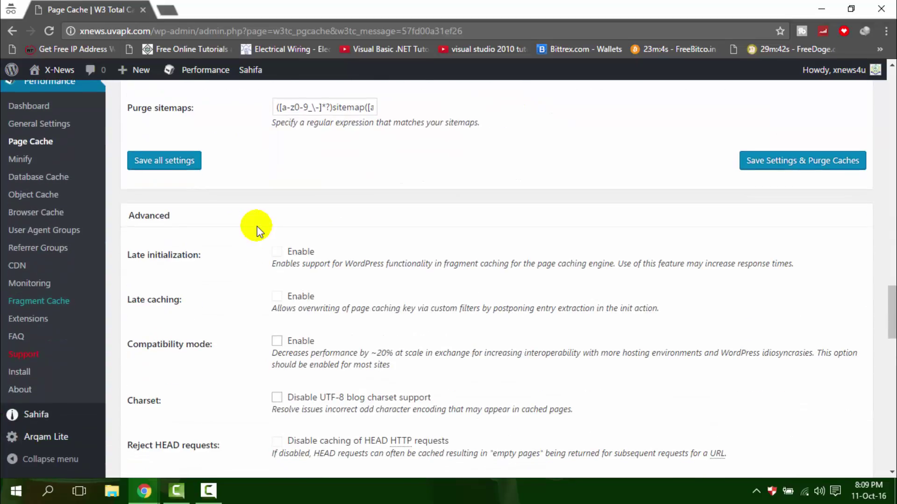
scroll(257, 226, "up", 10)
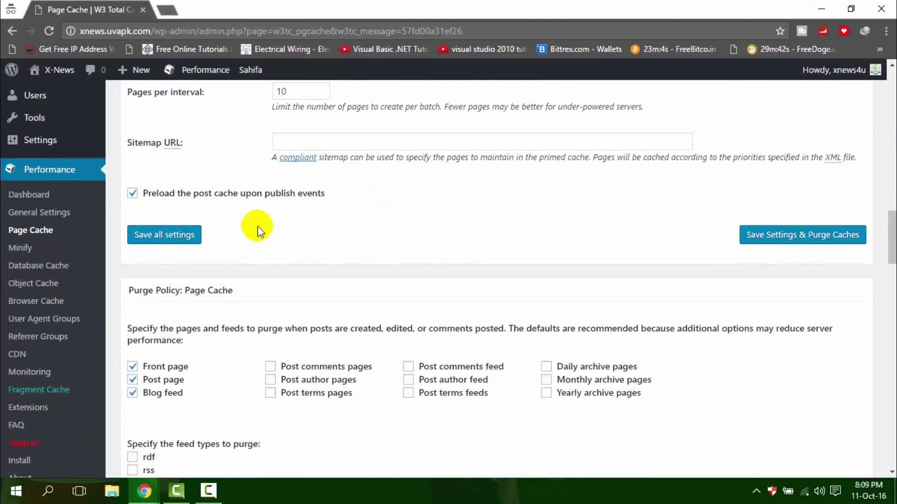
scroll(253, 232, "down", 1)
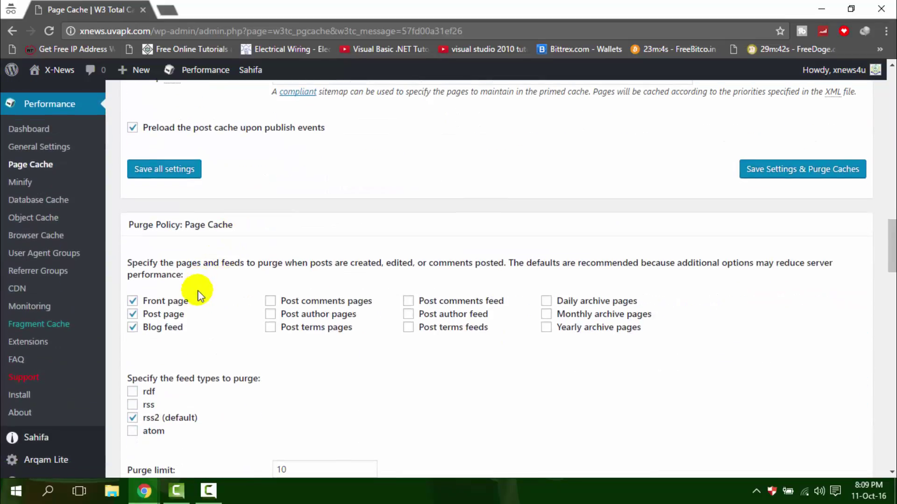
scroll(351, 266, "down", 1)
Examine the Advanced page cache options, from Late initialization through Specify page headers
scroll(313, 252, "down", 9)
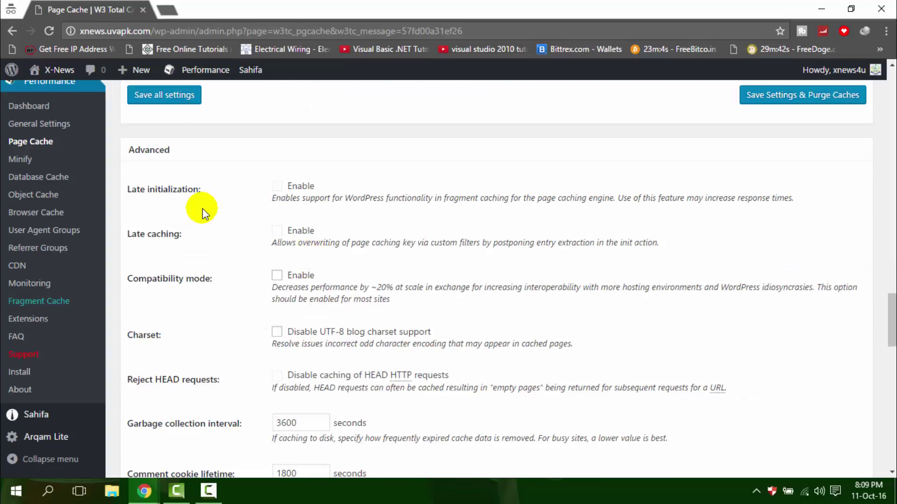
left_click(277, 189)
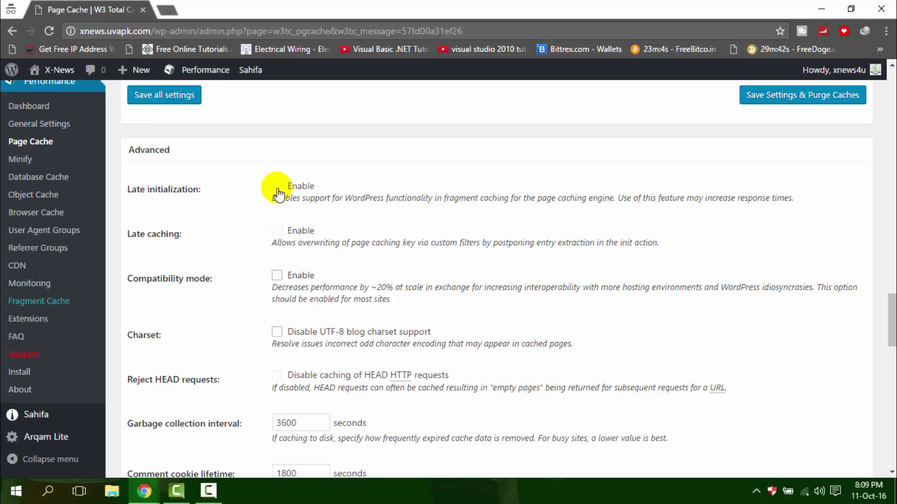
scroll(275, 198, "down", 5)
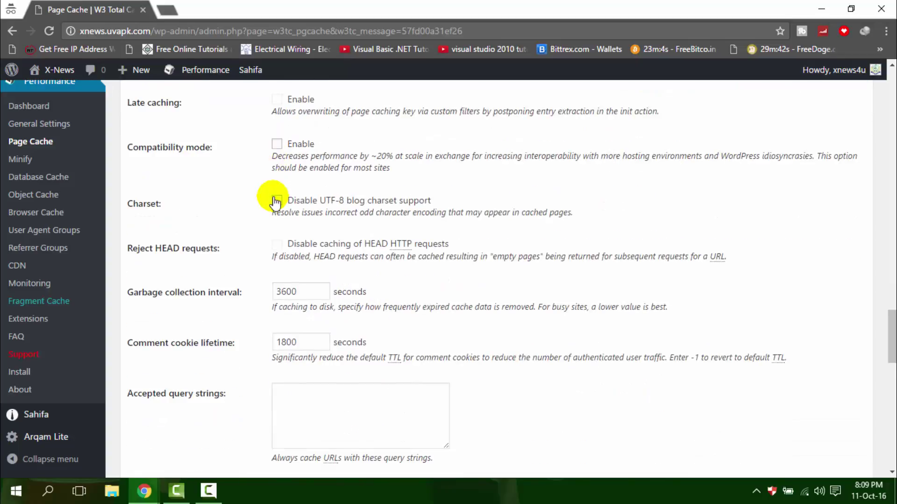
scroll(271, 200, "down", 13)
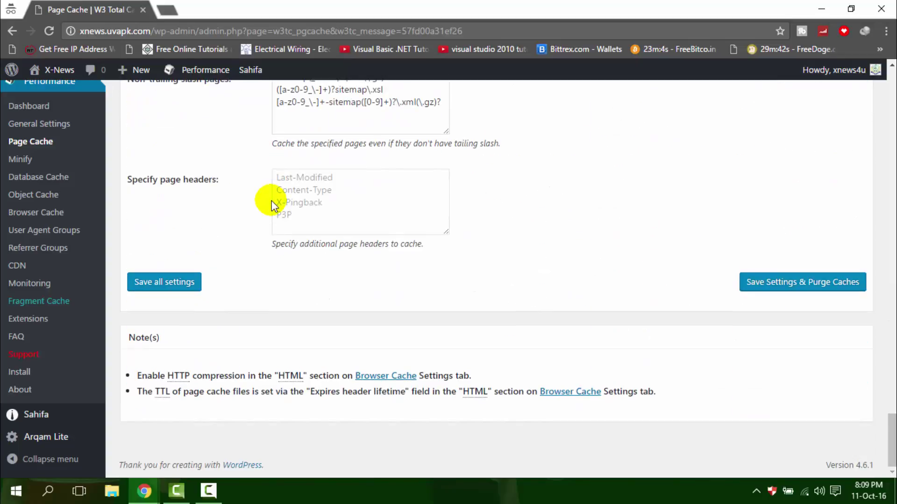
scroll(182, 276, "up", 1)
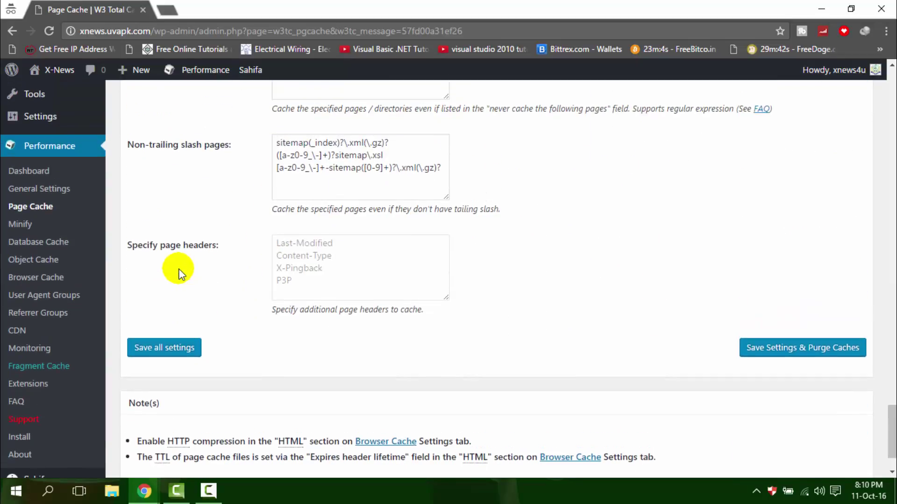
Disable minify for logged in users, set Minify error notification to Admin Notification, save the settings and empty the page cache
left_click(19, 224)
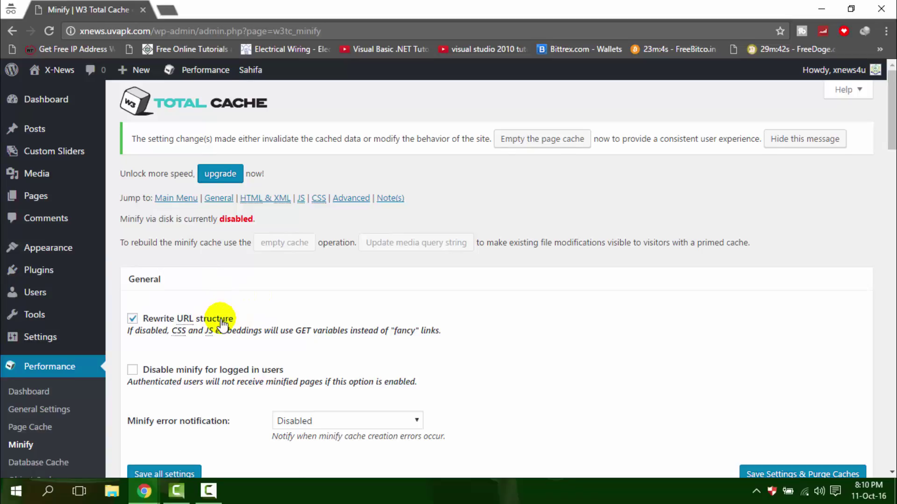
scroll(222, 324, "down", 1)
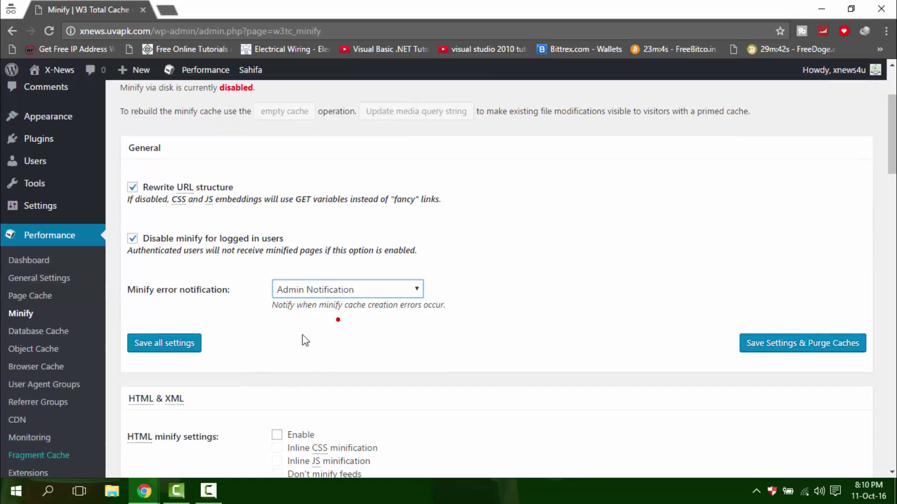
left_click(195, 346)
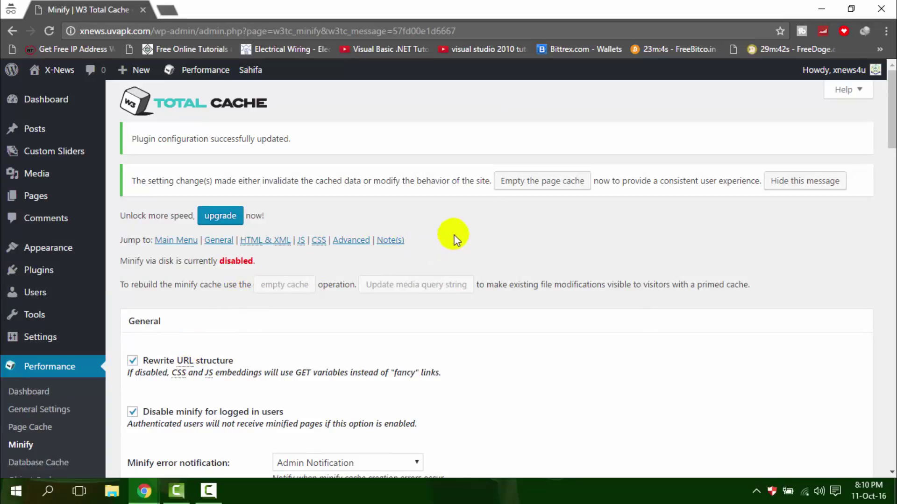
left_click(521, 187)
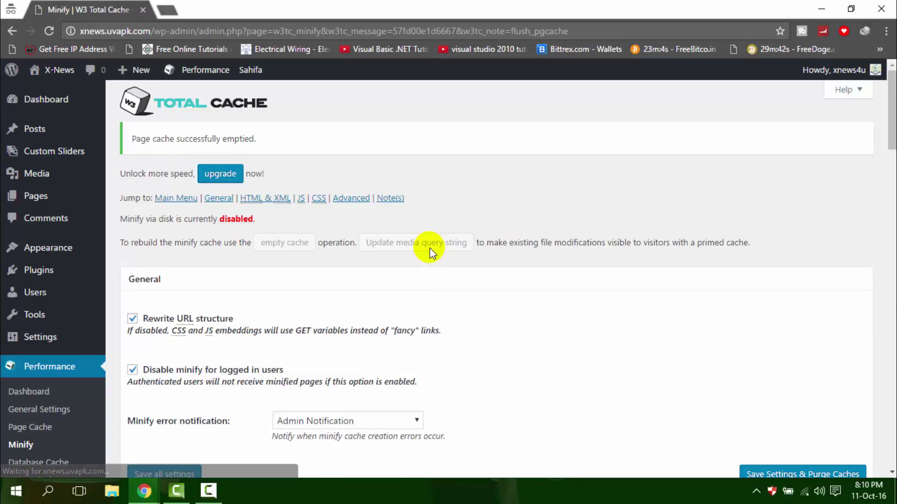
Enable HTML minify with inline CSS minification, inline JS minification and line break removal, and save all settings
scroll(427, 252, "down", 1)
scroll(430, 255, "down", 6)
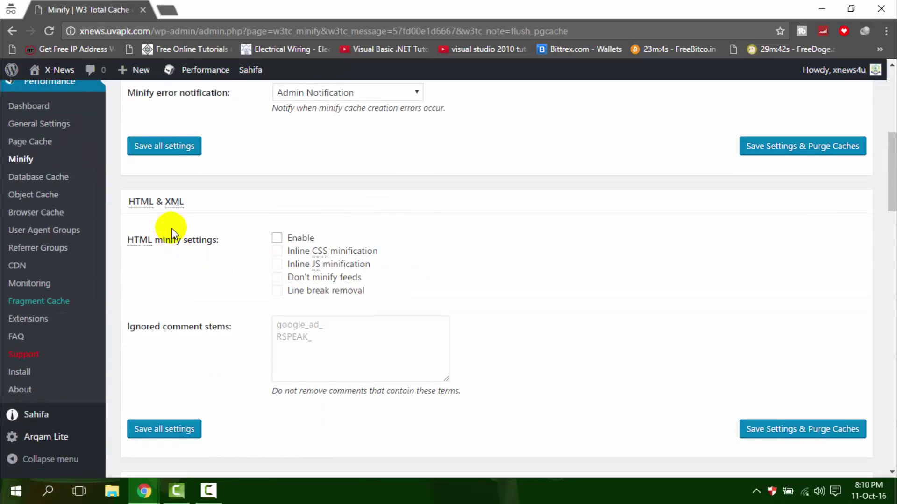
left_click(277, 238)
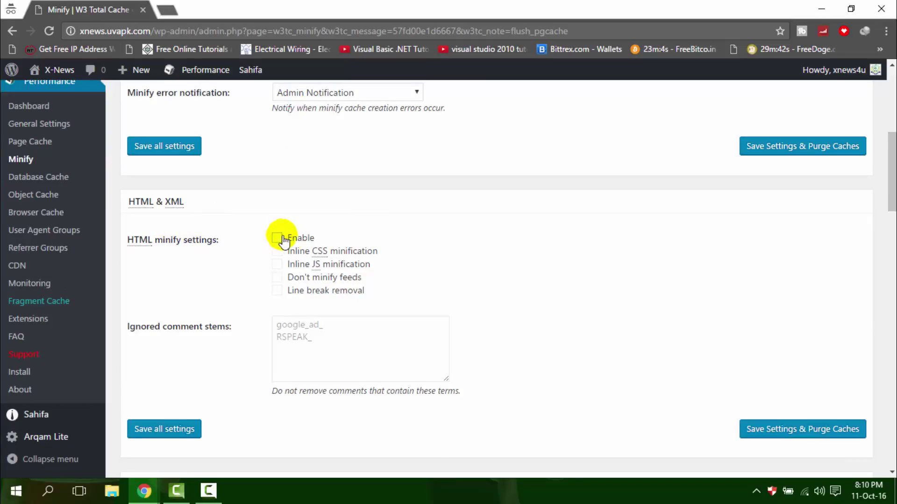
left_click(277, 238)
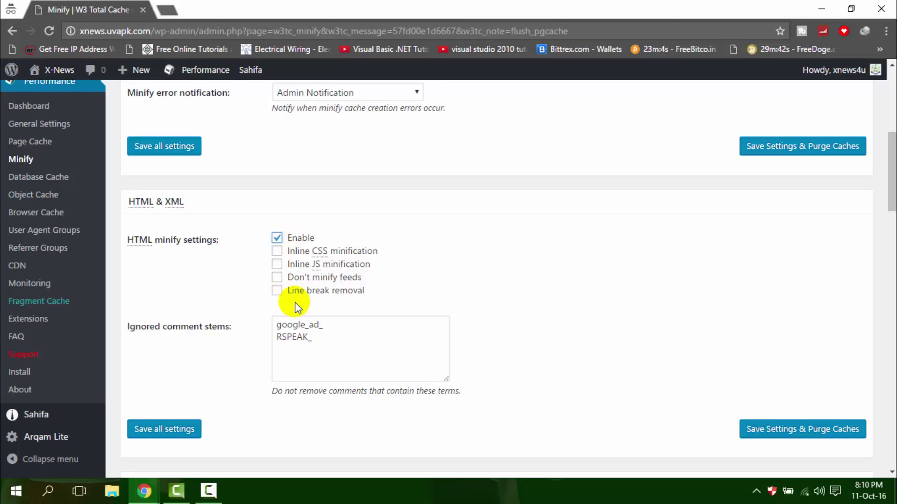
left_click(277, 251)
left_click(277, 265)
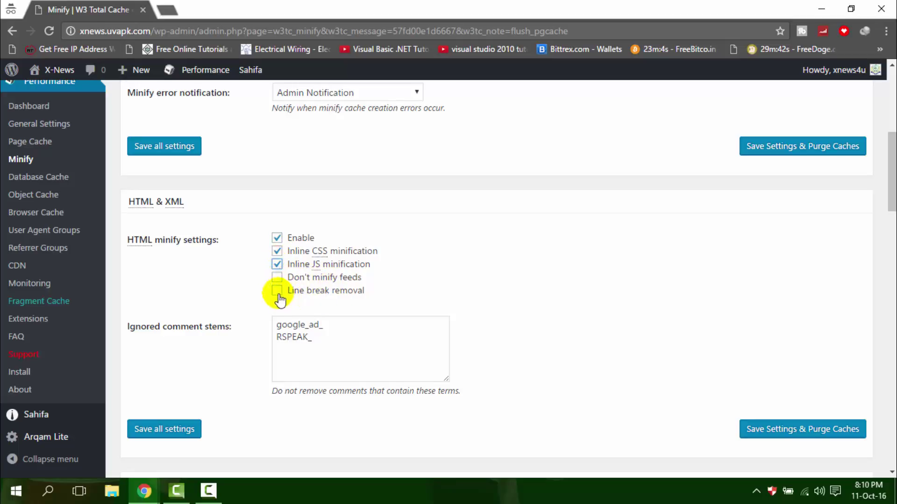
left_click(277, 292)
scroll(280, 299, "down", 3)
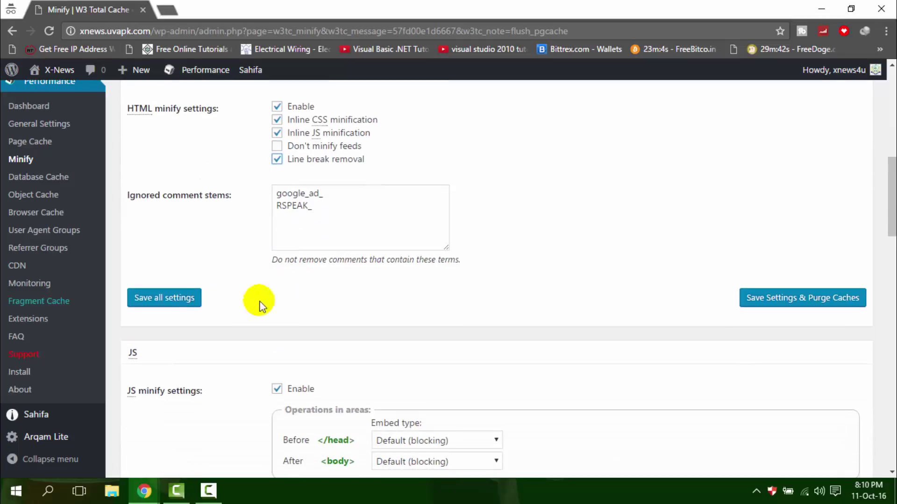
left_click(180, 298)
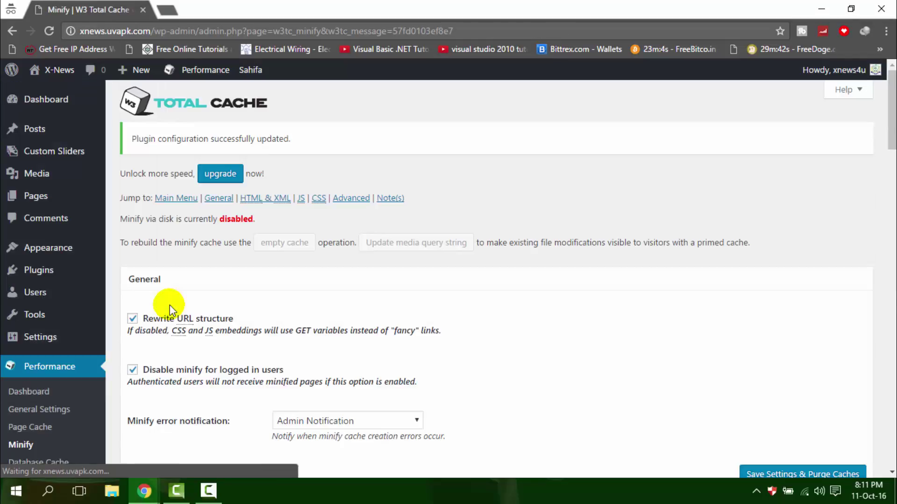
left_click(208, 490)
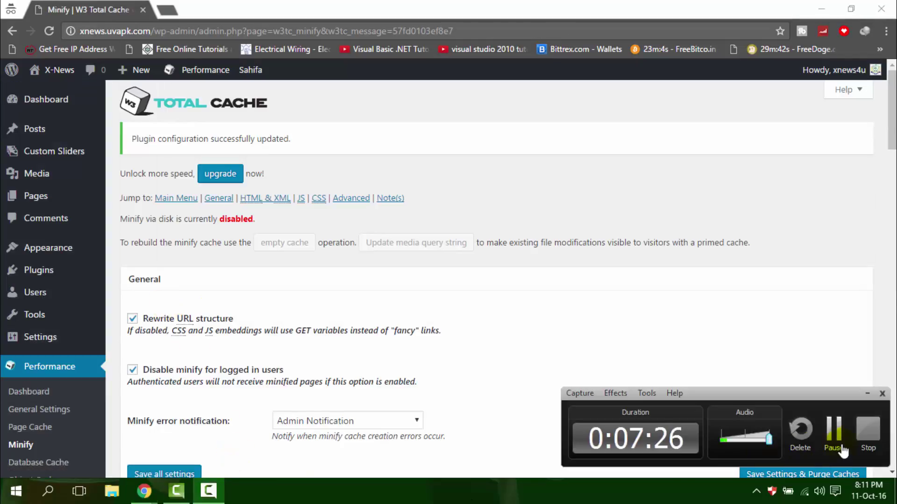
left_click(725, 469)
Review the JS, CSS and Advanced sections of the Minify settings
scroll(761, 425, "down", 6)
scroll(553, 339, "up", 5)
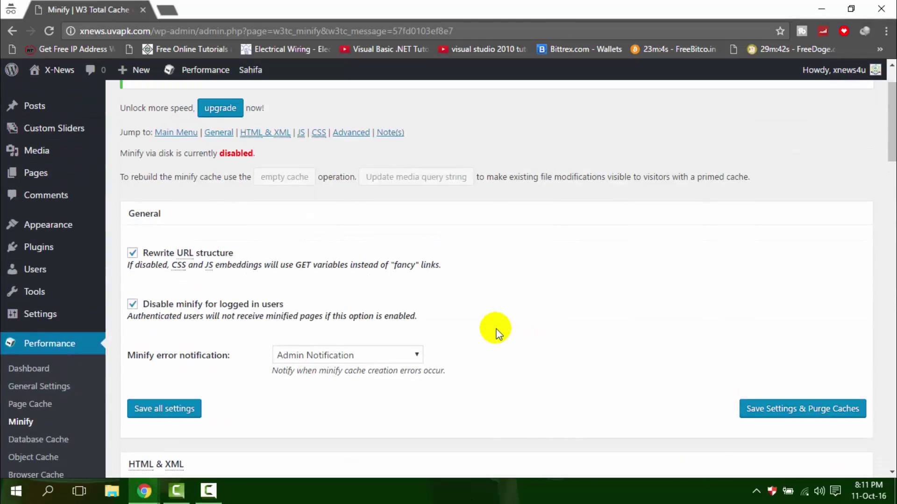
scroll(496, 329, "down", 15)
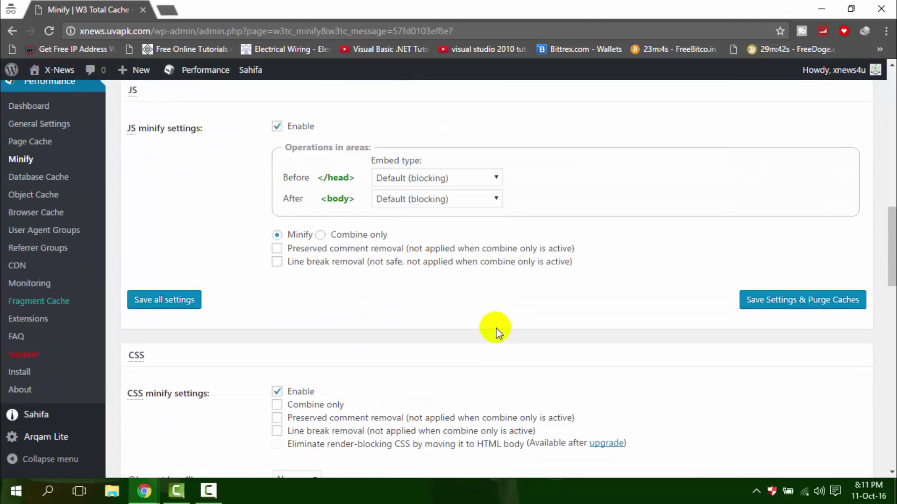
scroll(496, 329, "down", 7)
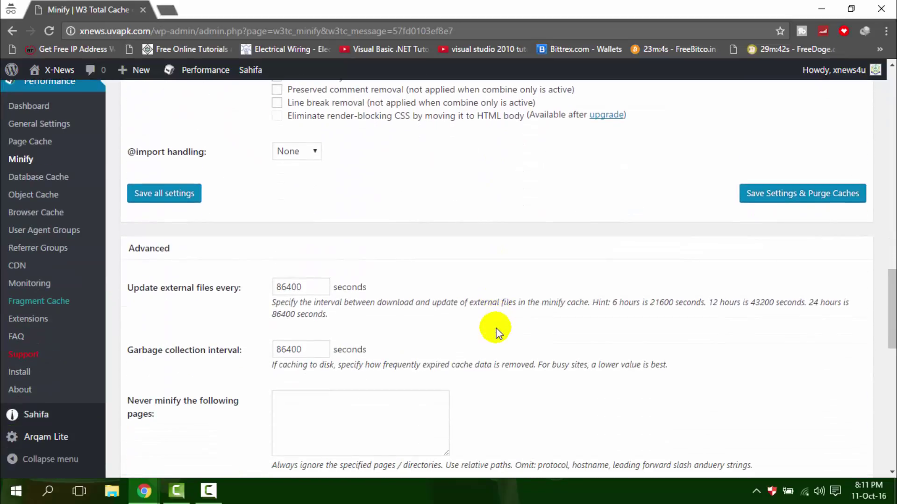
scroll(241, 321, "down", 7)
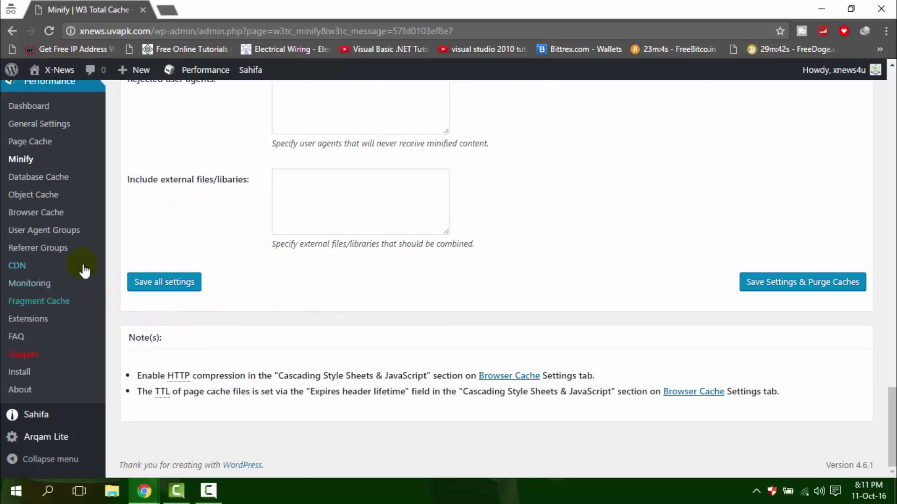
Open the Database Cache settings and review the General and Advanced options, including cache lifetime, garbage collection and query exclusions
left_click(65, 177)
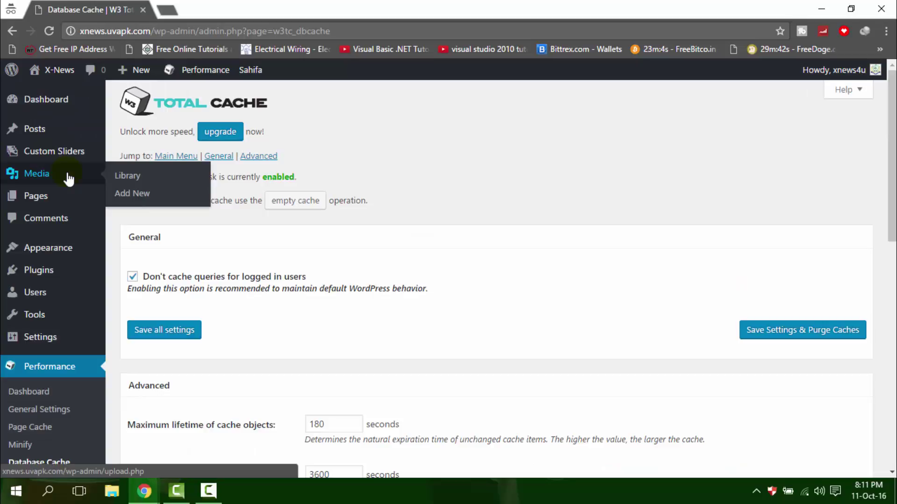
left_click(208, 491)
left_click(833, 430)
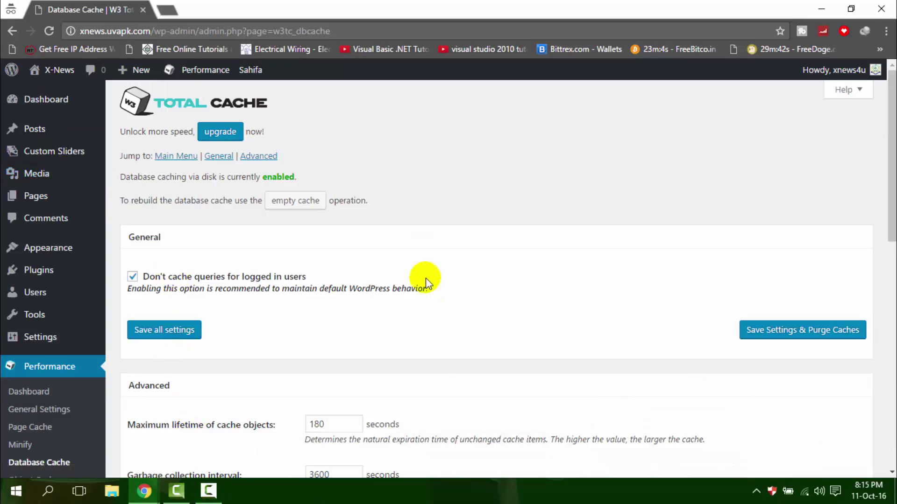
scroll(425, 278, "down", 7)
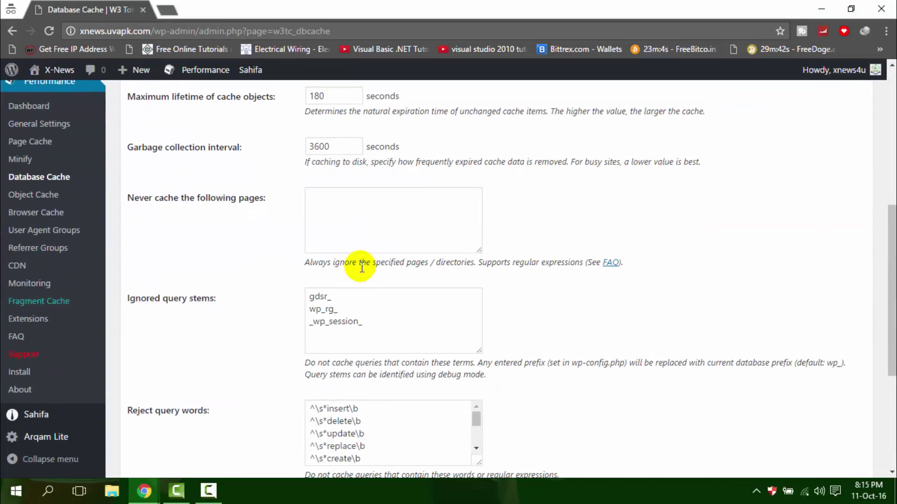
scroll(361, 269, "down", 1)
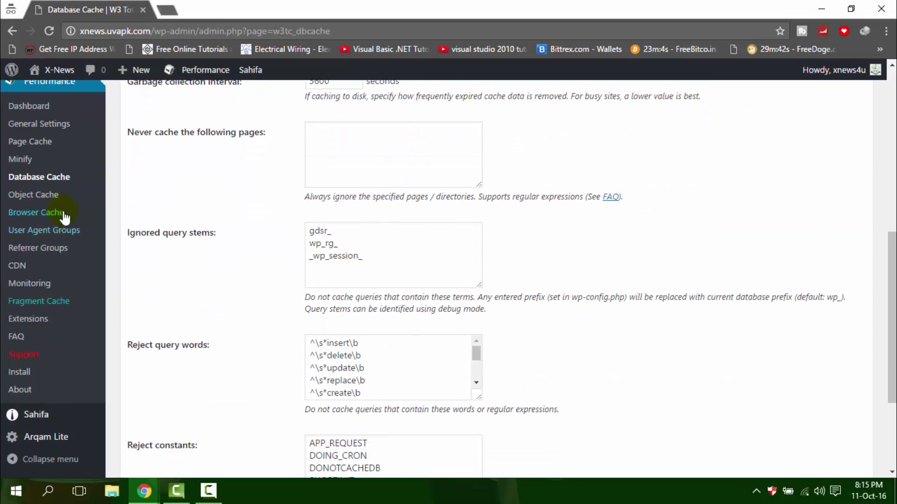
scroll(240, 196, "up", 3)
scroll(240, 196, "down", 2)
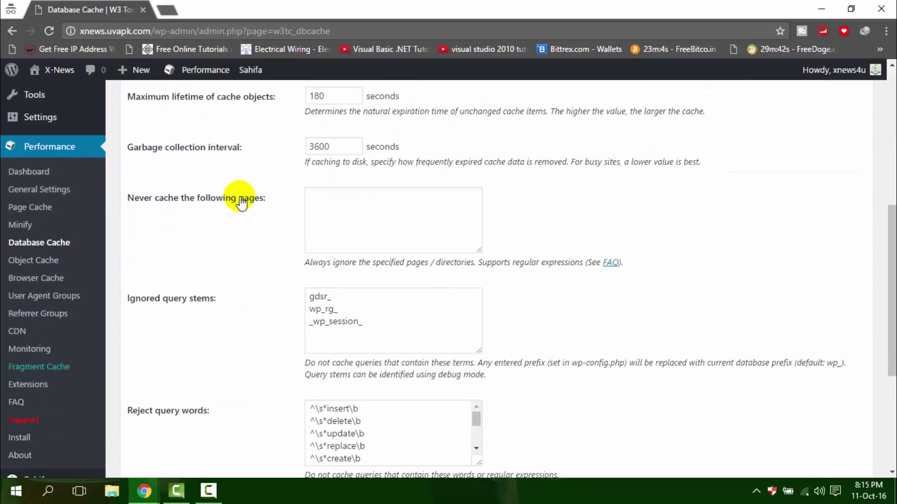
Open the Object Cache settings and review the cache lifetime, garbage collection interval, global groups and non-persistent groups
left_click(47, 259)
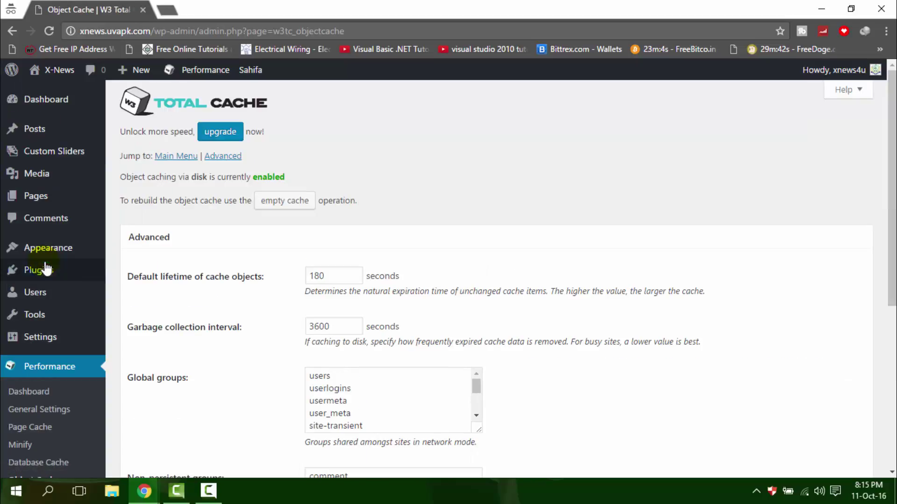
scroll(141, 266, "down", 3)
scroll(141, 263, "down", 2)
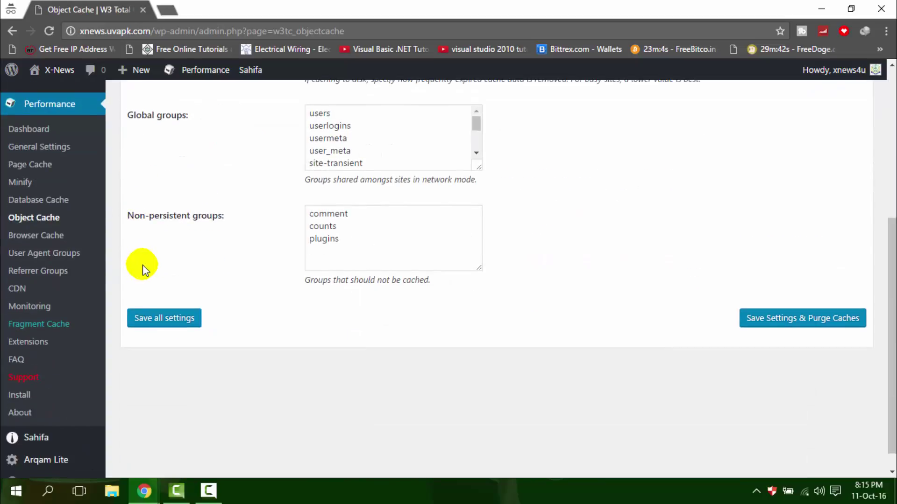
In the general Browser Cache settings, enable the expires header and the W3 Total Cache header, and save all settings
left_click(44, 236)
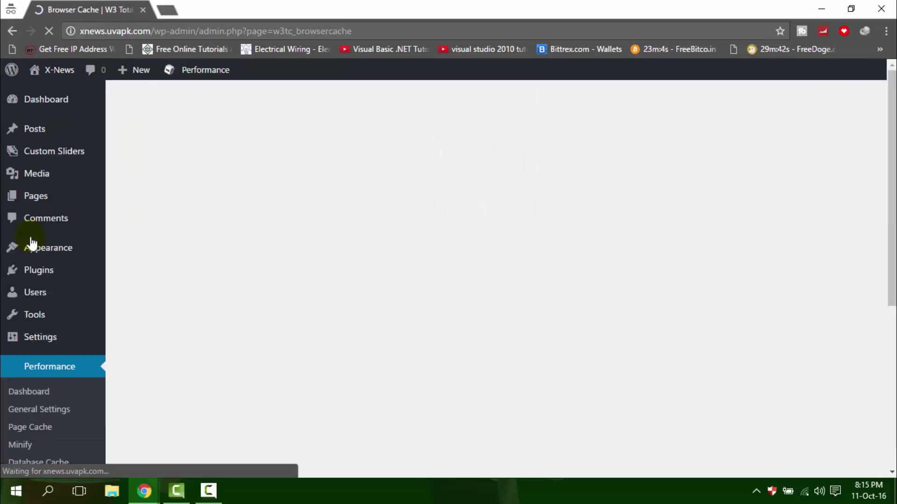
scroll(366, 299, "down", 3)
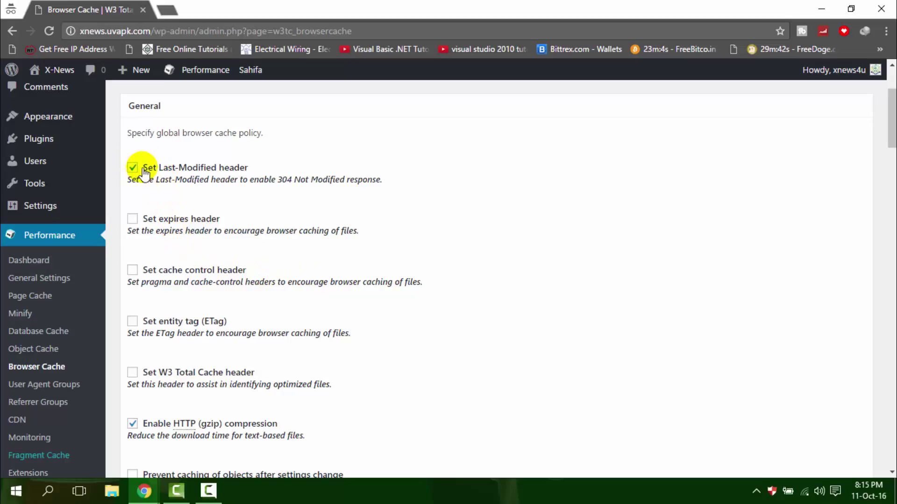
left_click(137, 217)
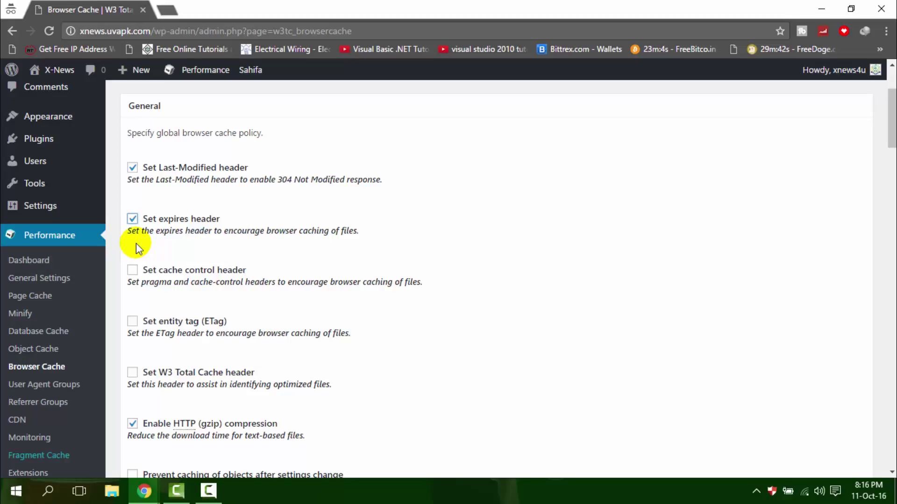
scroll(166, 292, "down", 1)
scroll(166, 292, "down", 1)
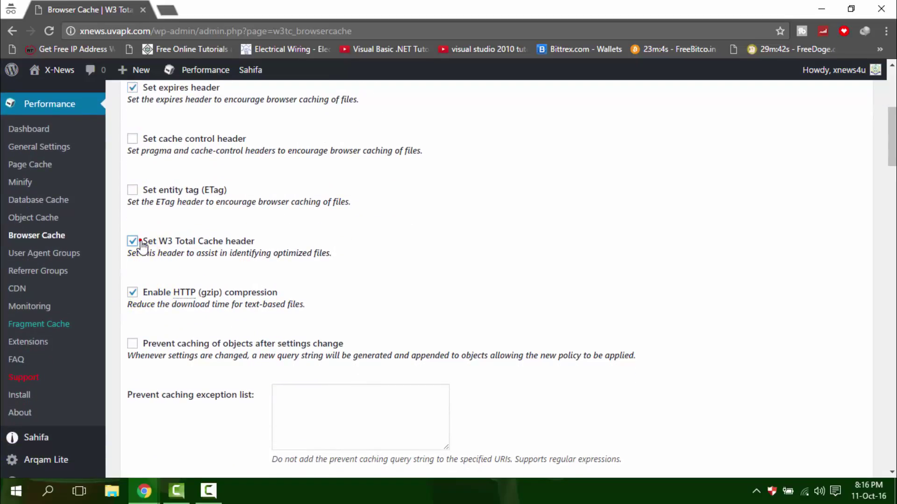
scroll(140, 242, "up", 1)
scroll(180, 251, "down", 2)
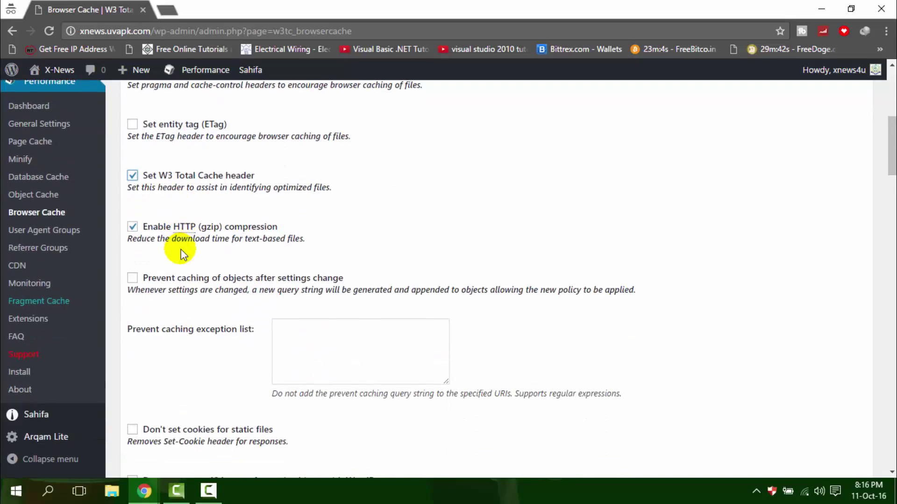
scroll(181, 249, "down", 3)
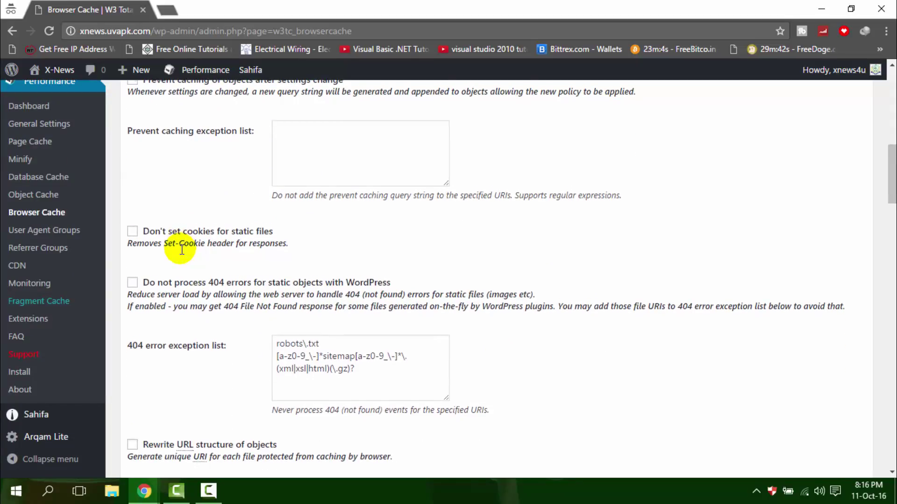
scroll(181, 253, "down", 2)
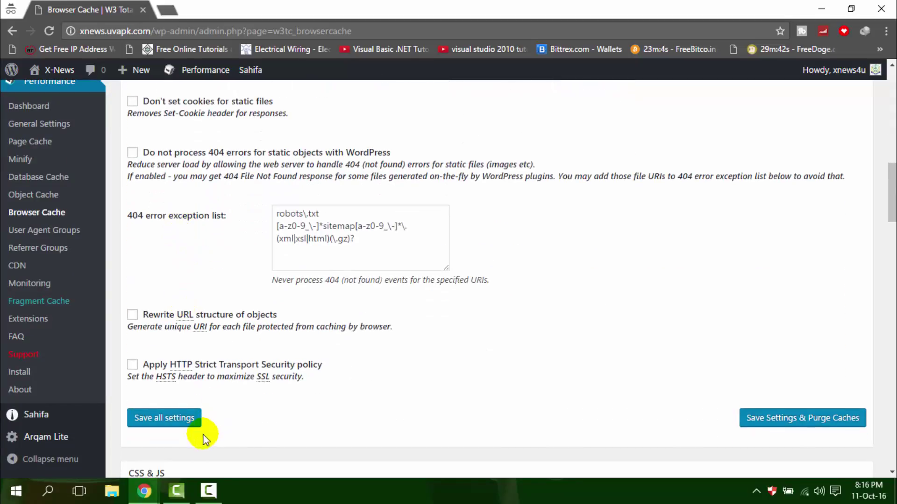
left_click(188, 422)
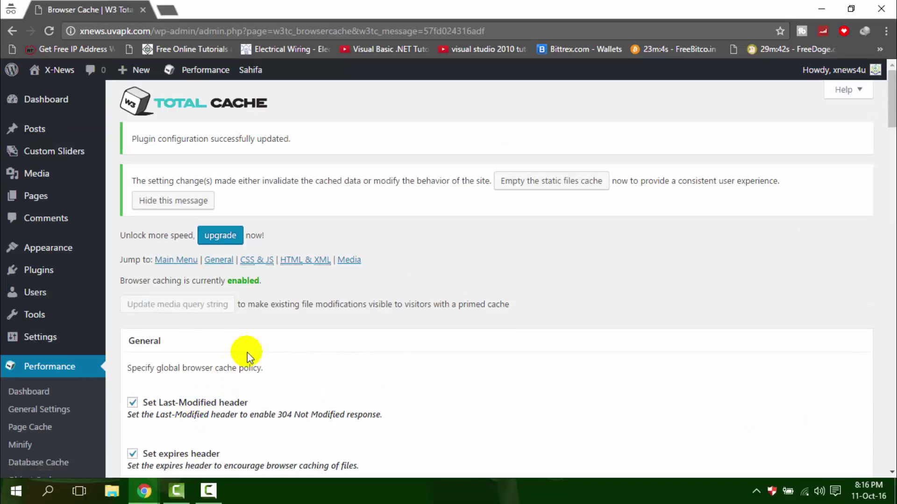
Open the CDN settings and review the General hosting options and the MaxCDN Configuration section
scroll(283, 322, "down", 6)
scroll(282, 323, "down", 3)
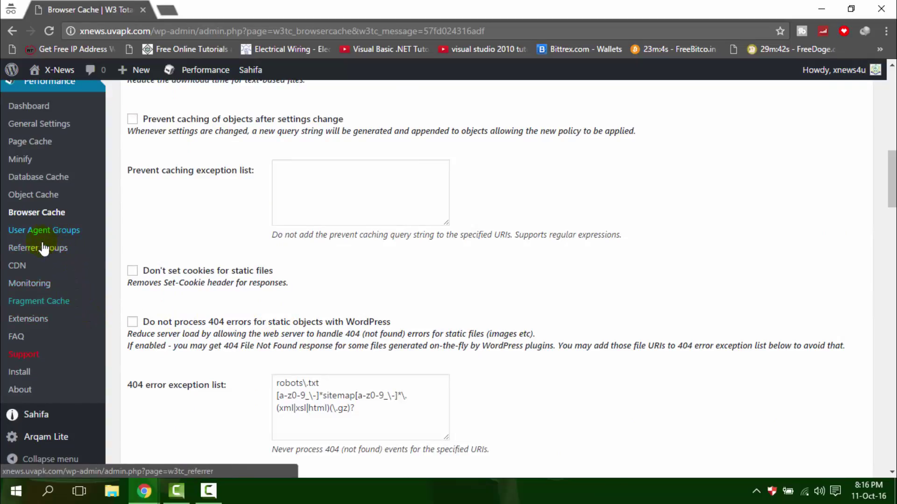
left_click(21, 269)
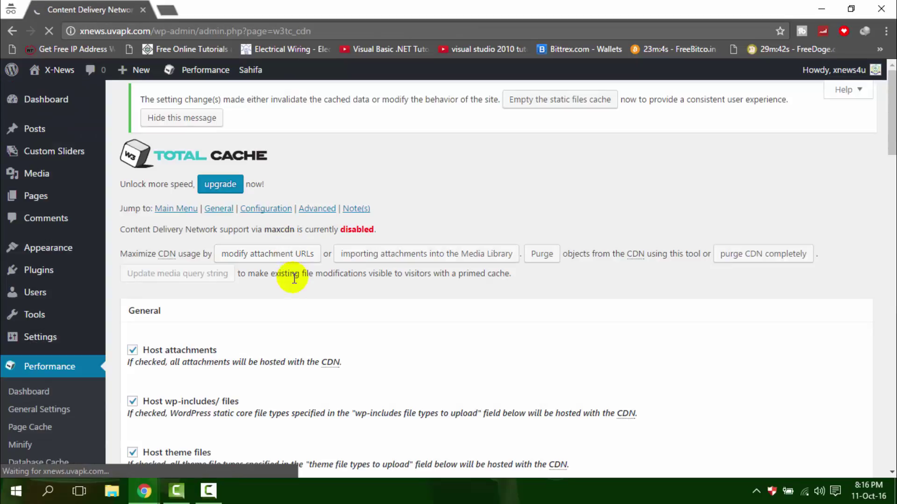
scroll(288, 304, "down", 10)
scroll(289, 306, "down", 8)
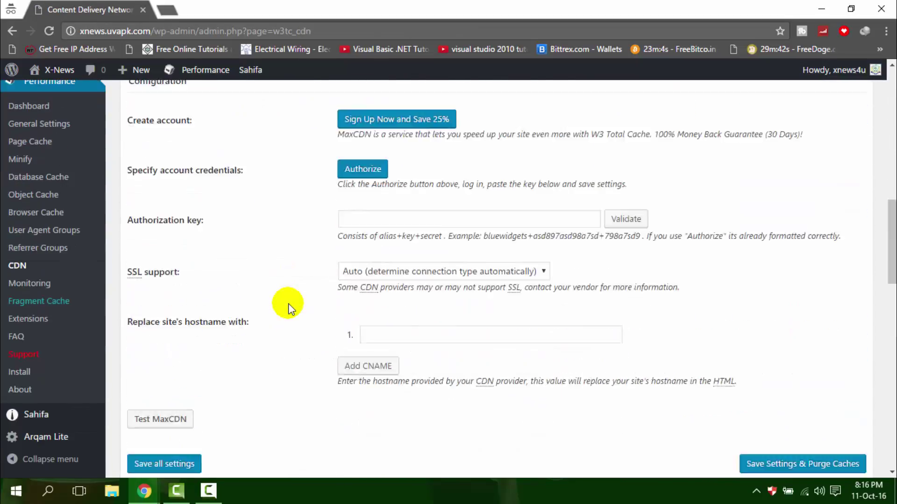
scroll(288, 304, "up", 12)
scroll(289, 304, "up", 4)
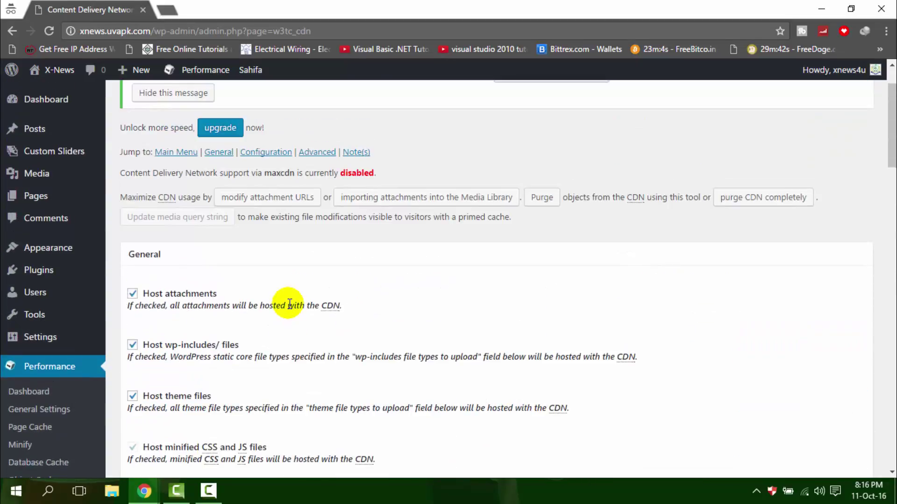
scroll(280, 300, "up", 2)
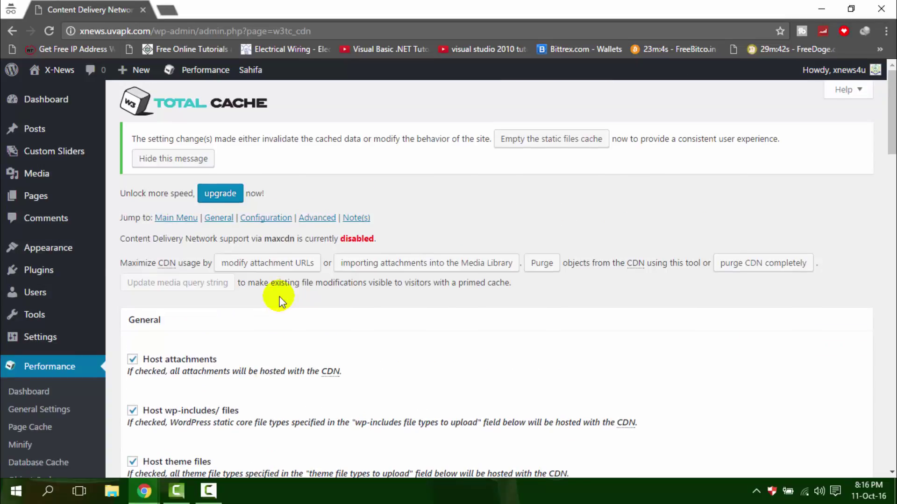
Activate the CloudFlare extension in the W3 Total Cache extensions list
scroll(210, 316, "down", 4)
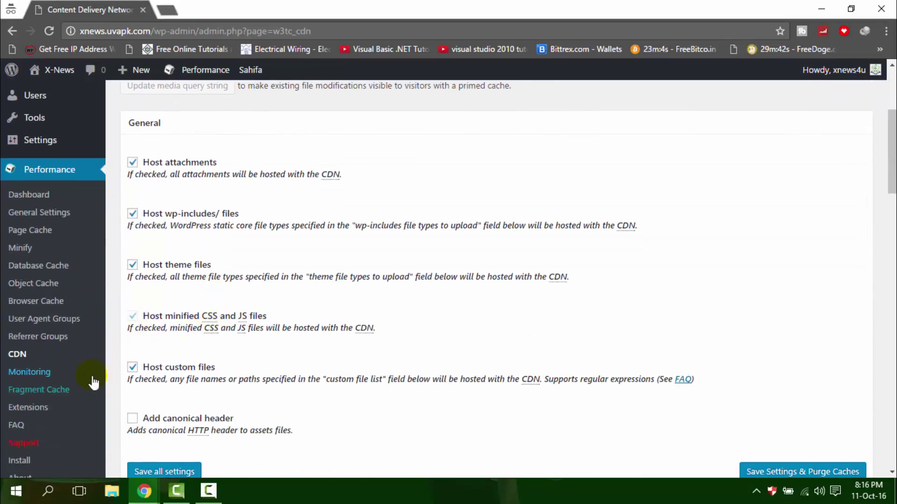
left_click(21, 408)
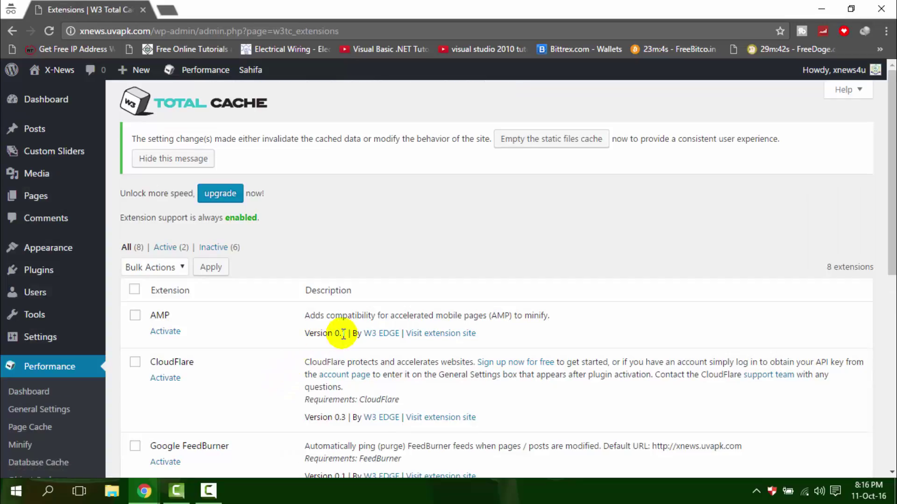
scroll(321, 335, "down", 4)
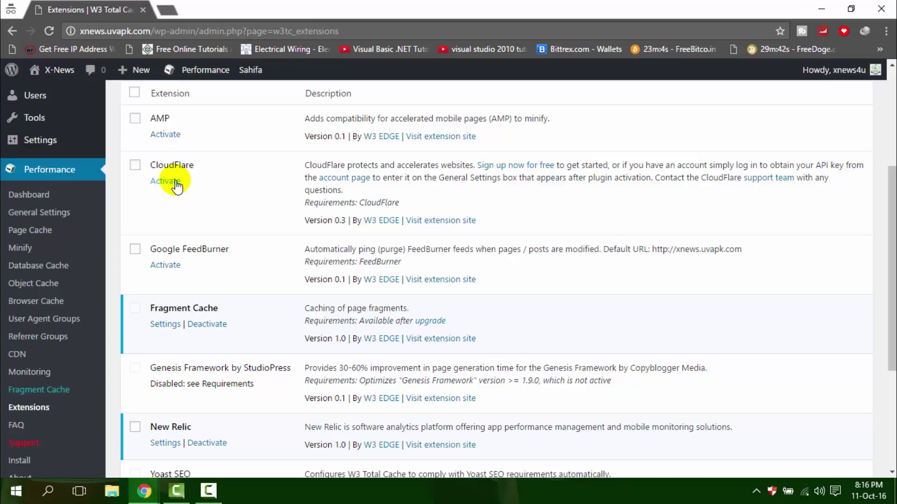
scroll(190, 232, "up", 1)
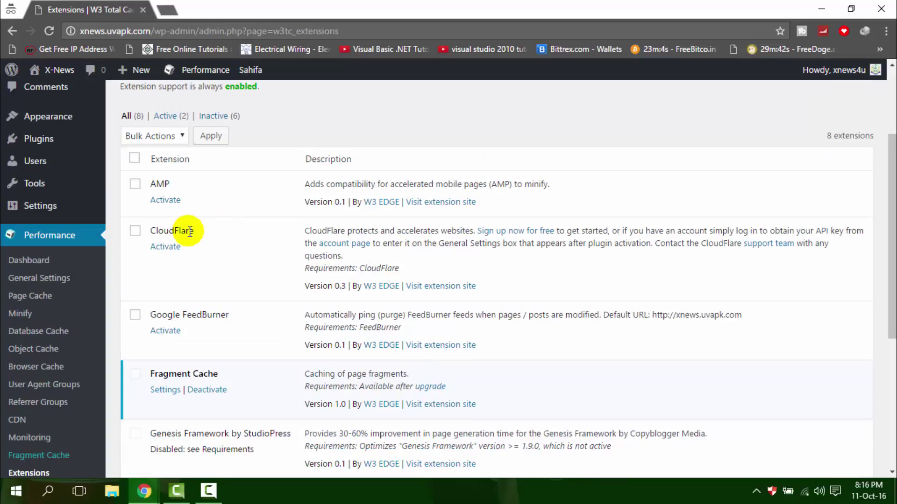
left_click(165, 252)
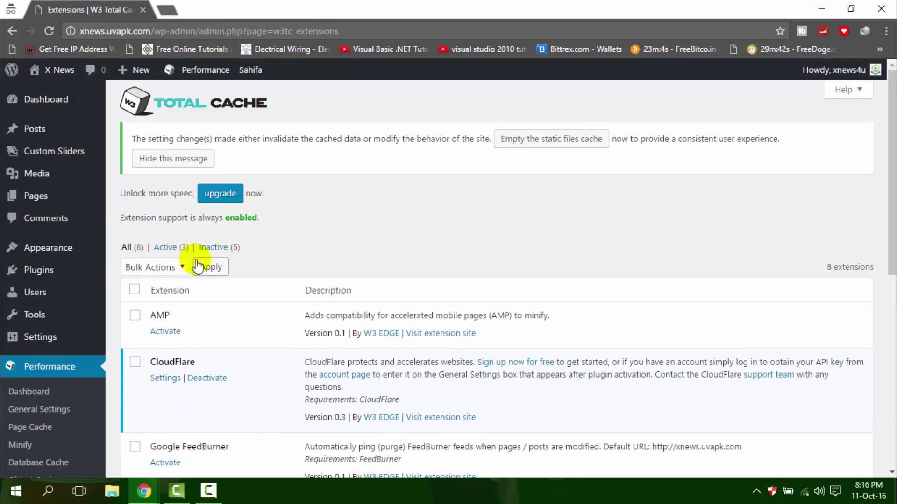
Open the CloudFlare extension's settings and review its Credentials and General sections
scroll(405, 220, "down", 1)
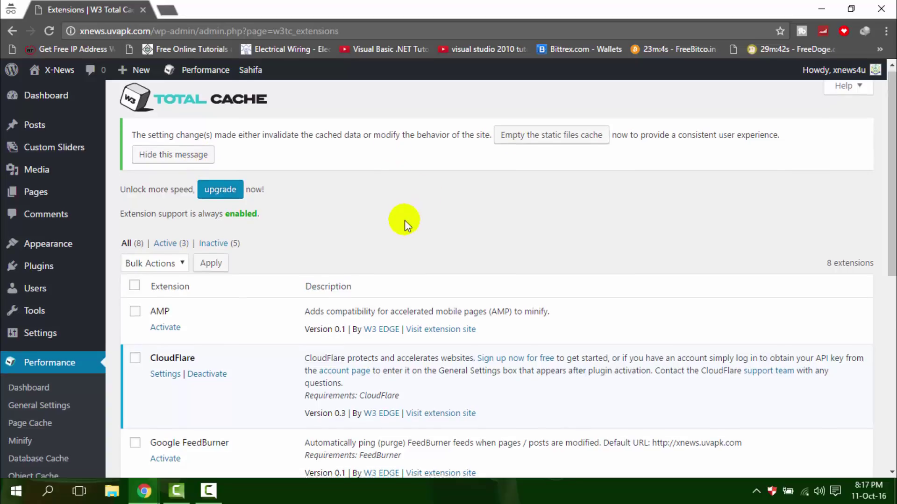
scroll(404, 220, "down", 3)
left_click(173, 247)
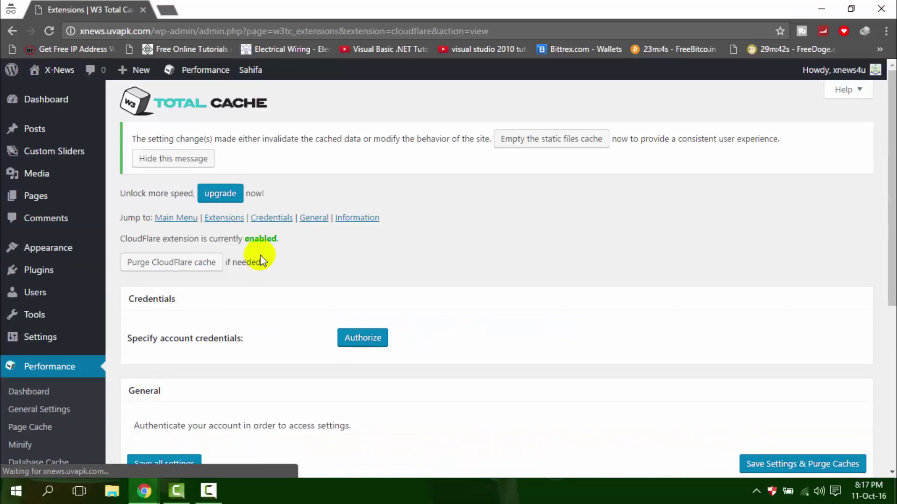
scroll(300, 276, "down", 3)
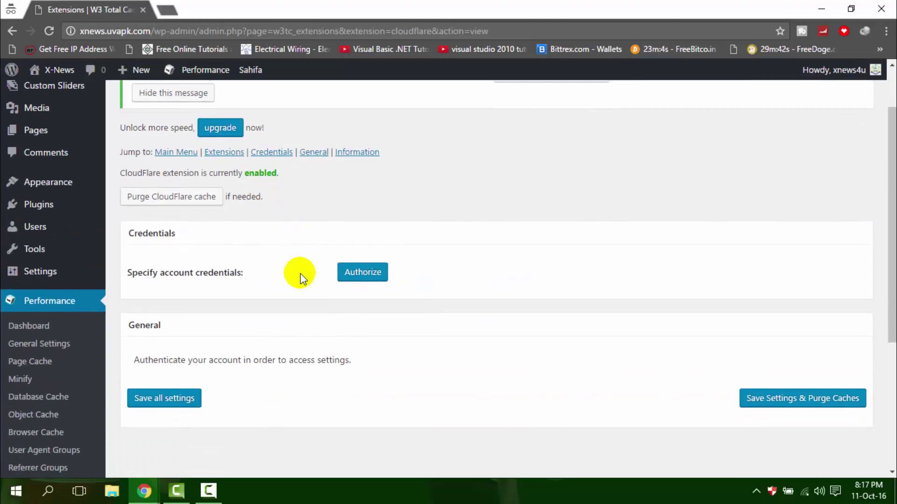
scroll(300, 278, "up", 3)
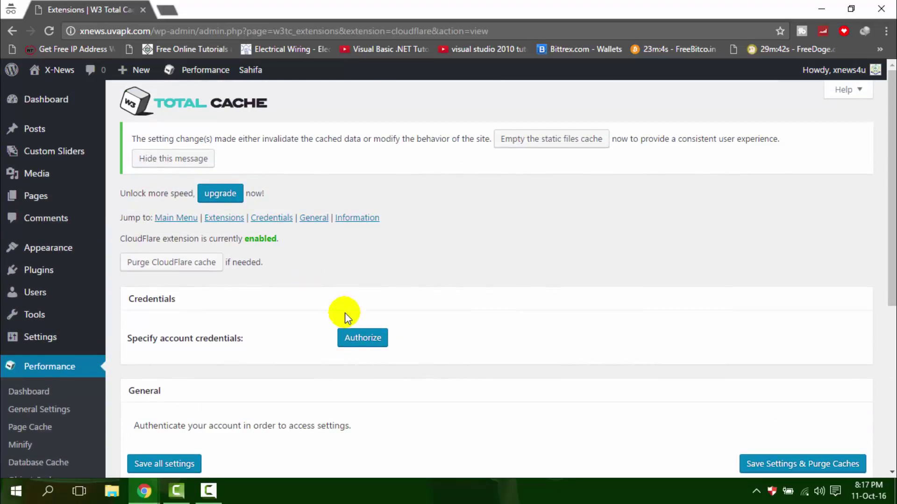
Open the CloudFlare account authorization form, inspect its Email and API key fields, and close it without entering anything
scroll(345, 313, "down", 2)
left_click(357, 275)
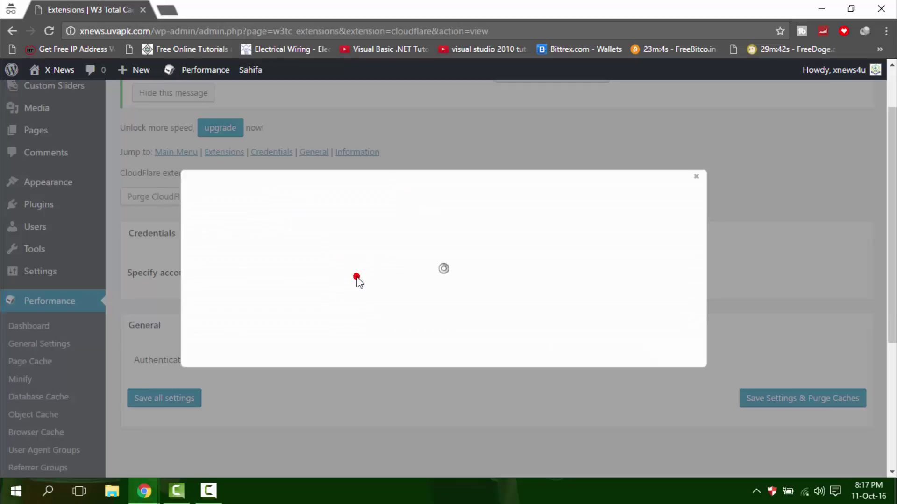
left_click(337, 244)
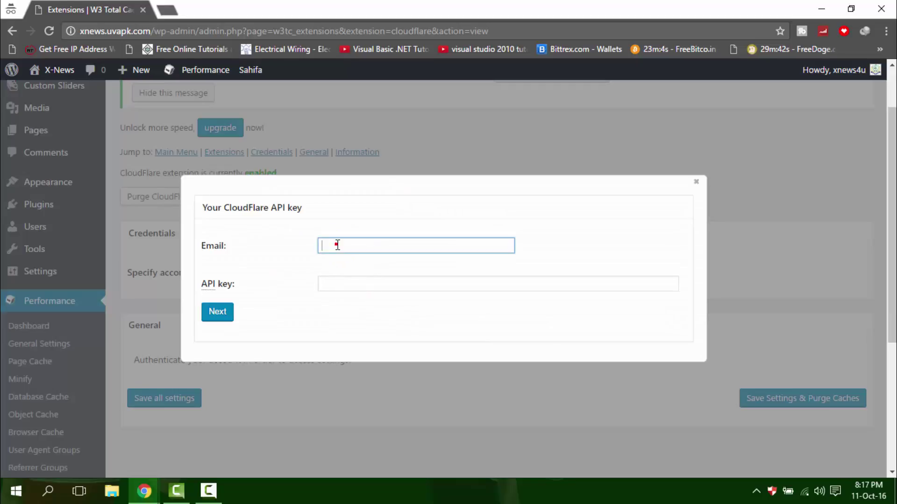
left_click(347, 286)
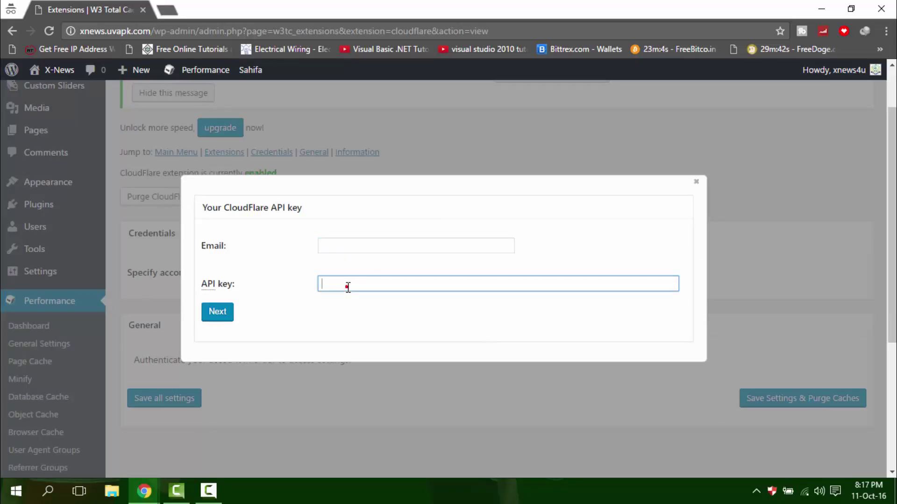
left_click(336, 244)
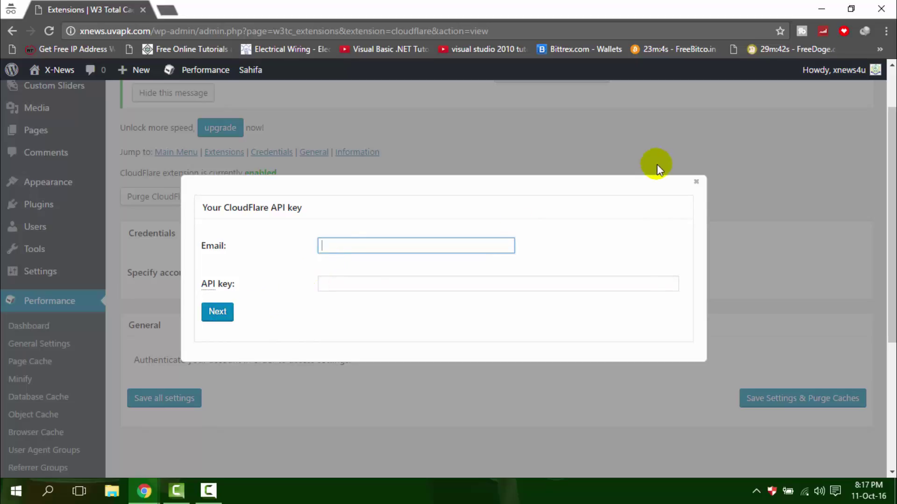
left_click(696, 182)
scroll(475, 274, "down", 3)
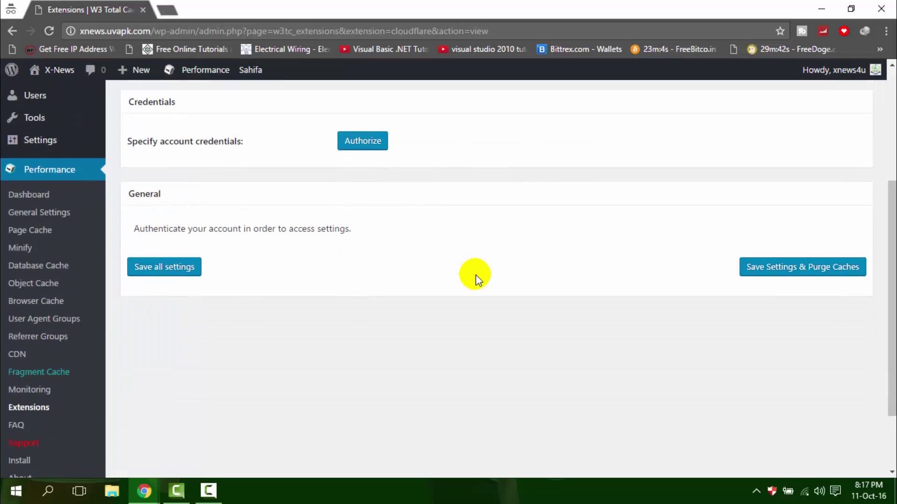
scroll(402, 283, "up", 2)
scroll(515, 242, "up", 1)
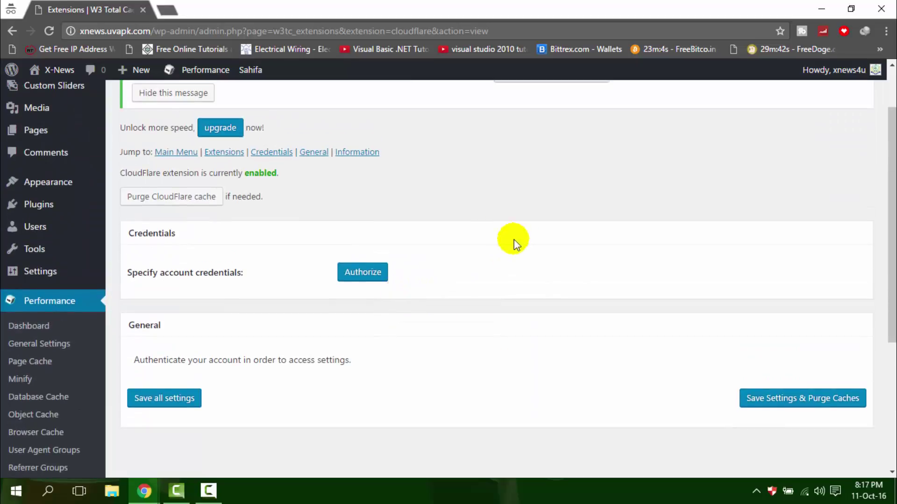
scroll(405, 236, "up", 2)
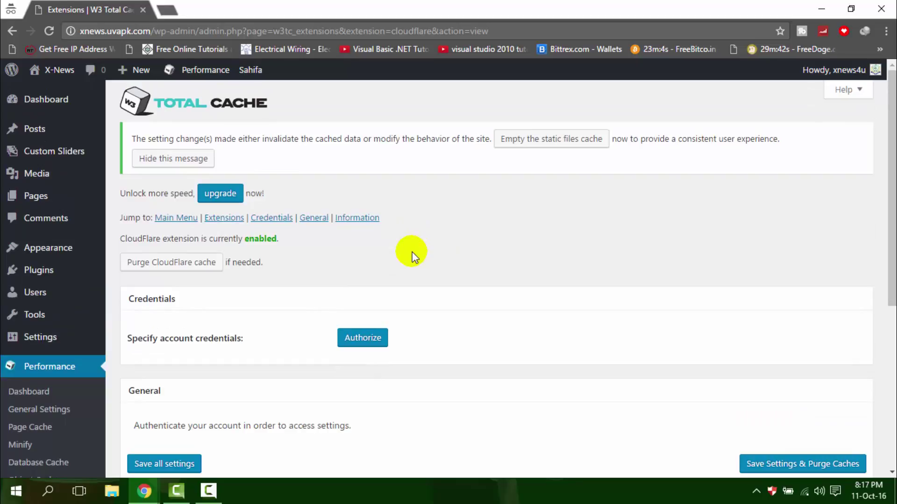
scroll(397, 276, "down", 2)
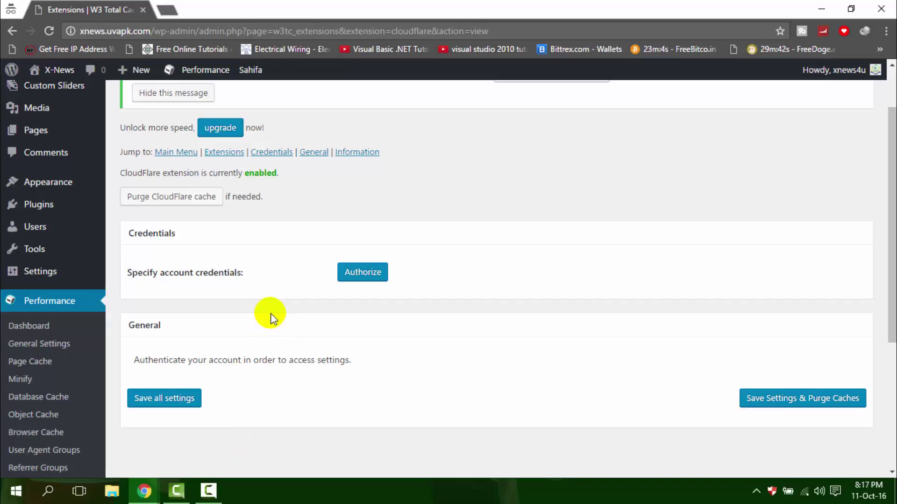
scroll(272, 318, "down", 5)
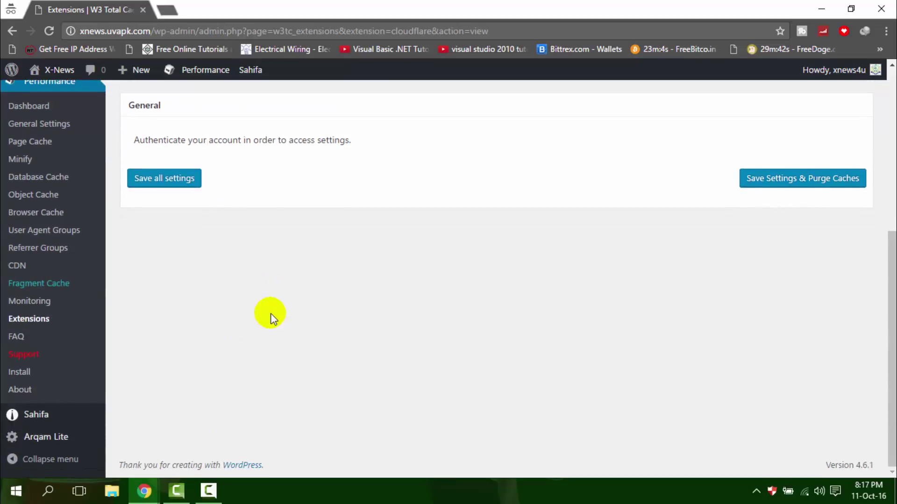
Empty the static files cache from the notice about the changed settings
scroll(271, 313, "up", 6)
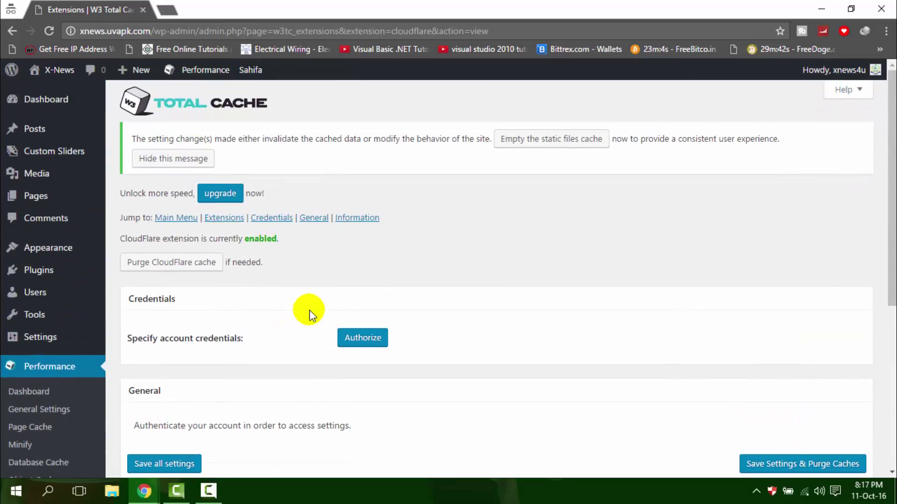
left_click(527, 140)
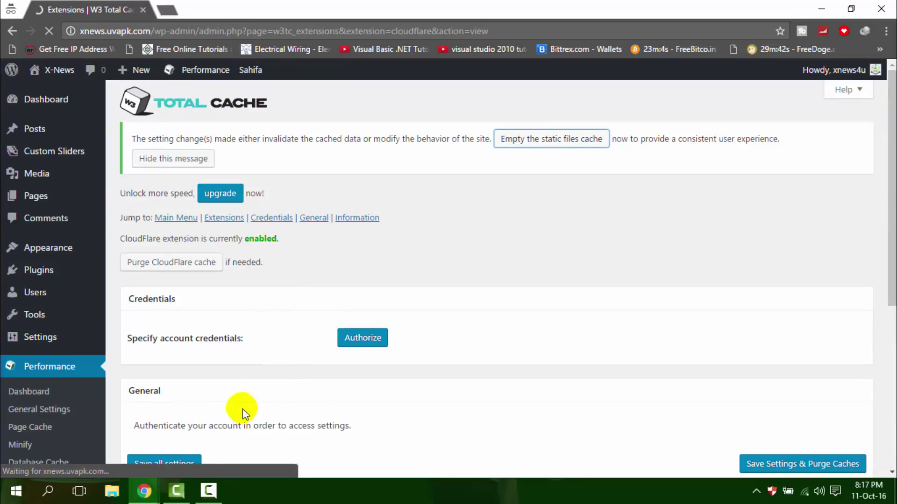
left_click(208, 491)
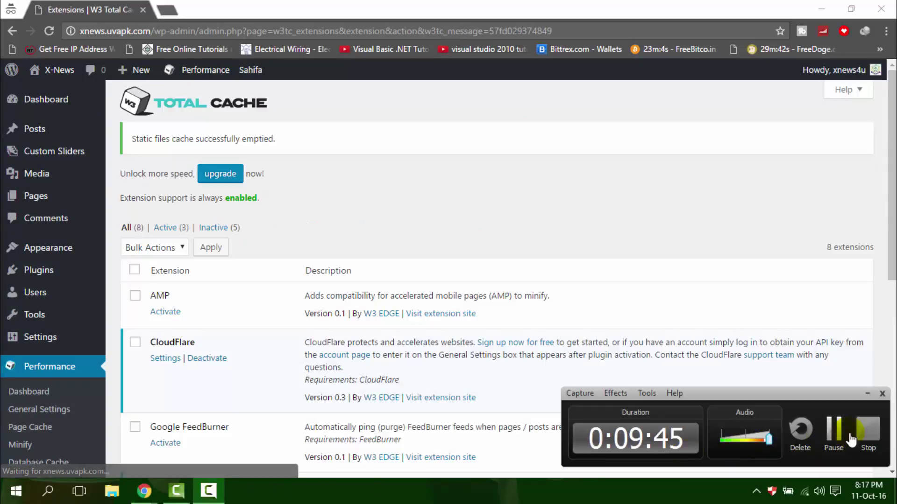